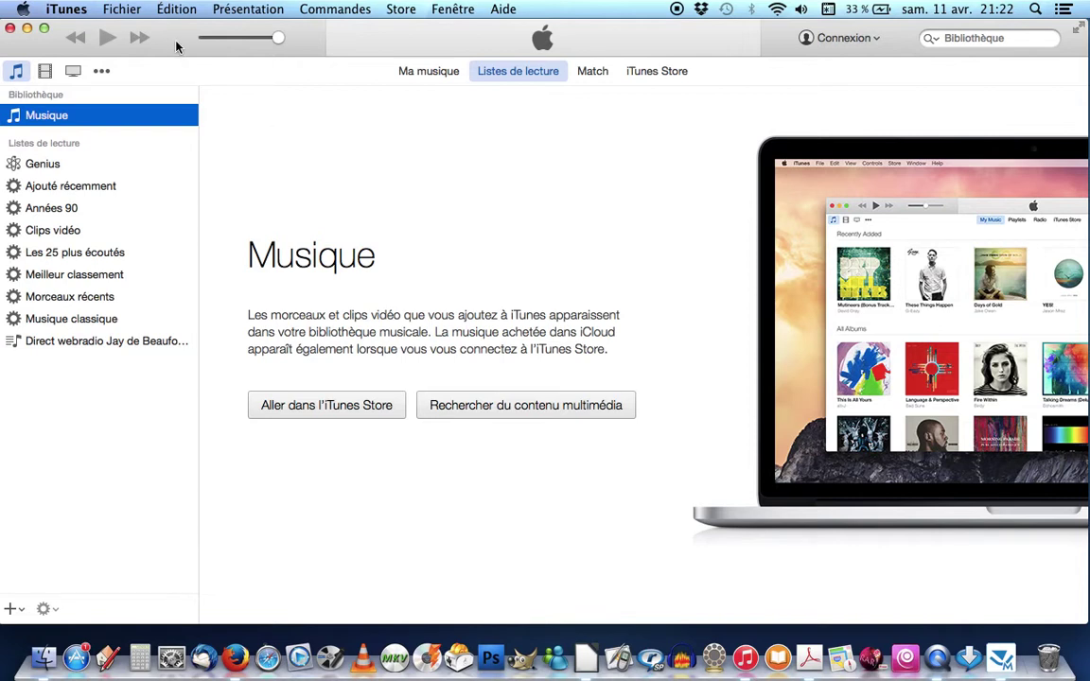
Create a new playlist named "Direct webradio du 14.04.15"
click(121, 8)
mouse_move(118, 28)
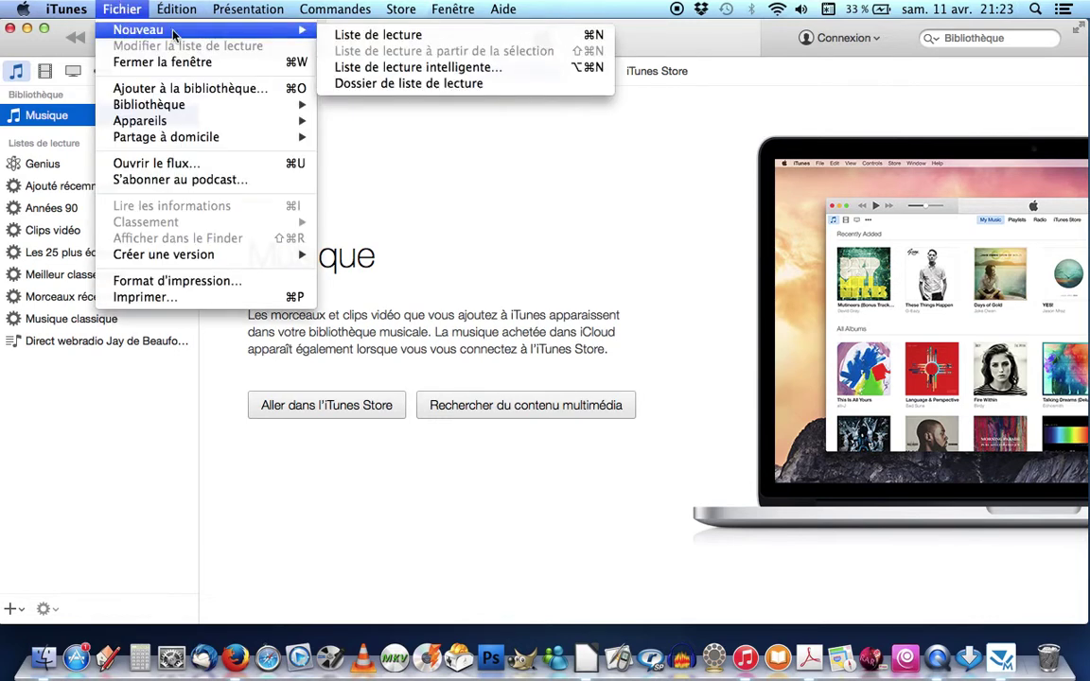
click(341, 34)
click(92, 365)
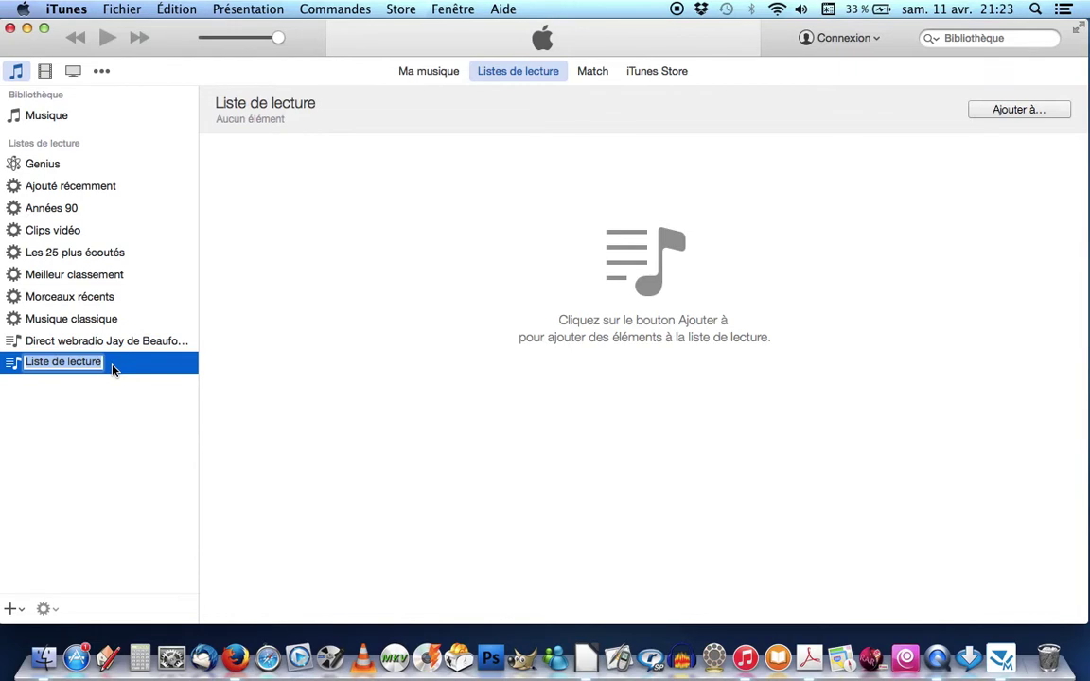
text(Dire)
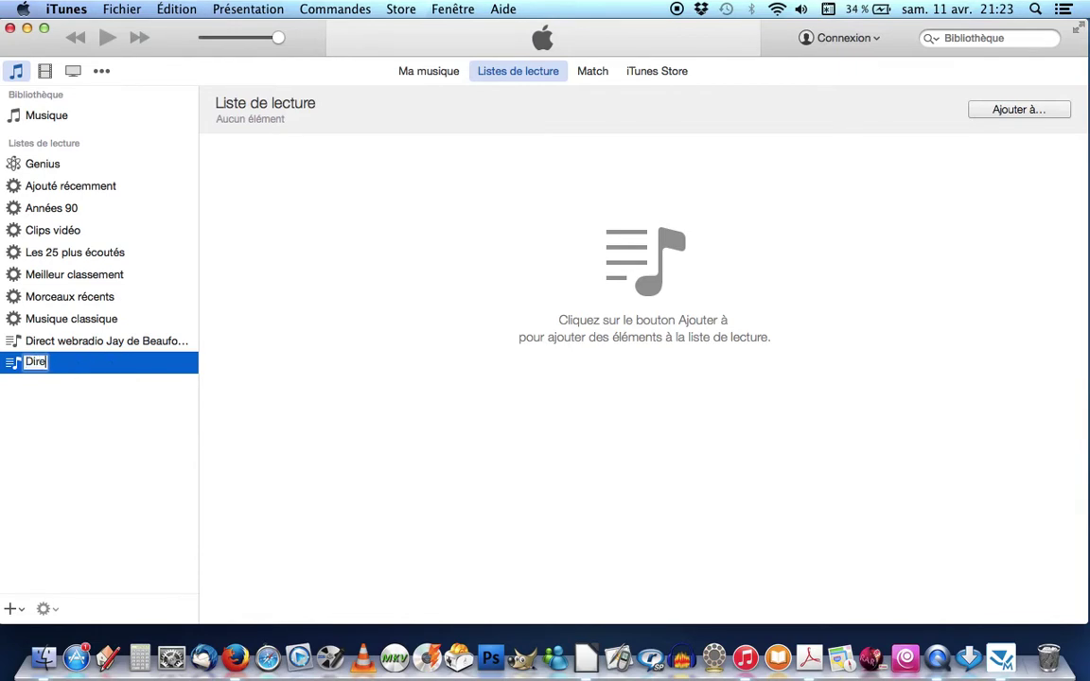
text(ct webrad)
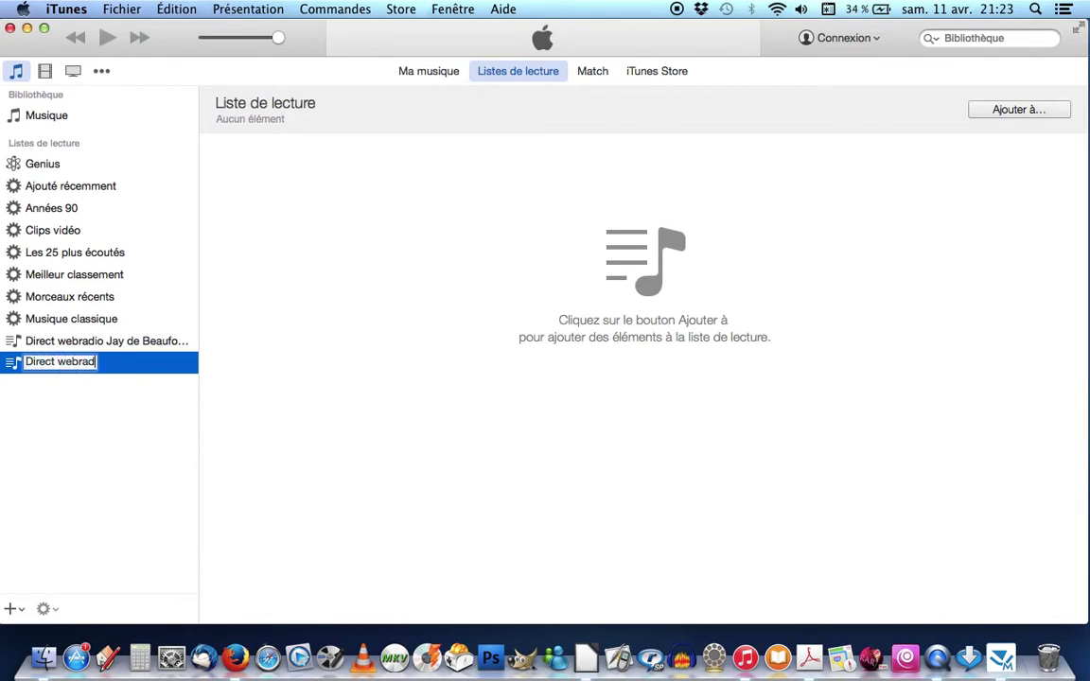
text(io du 14.)
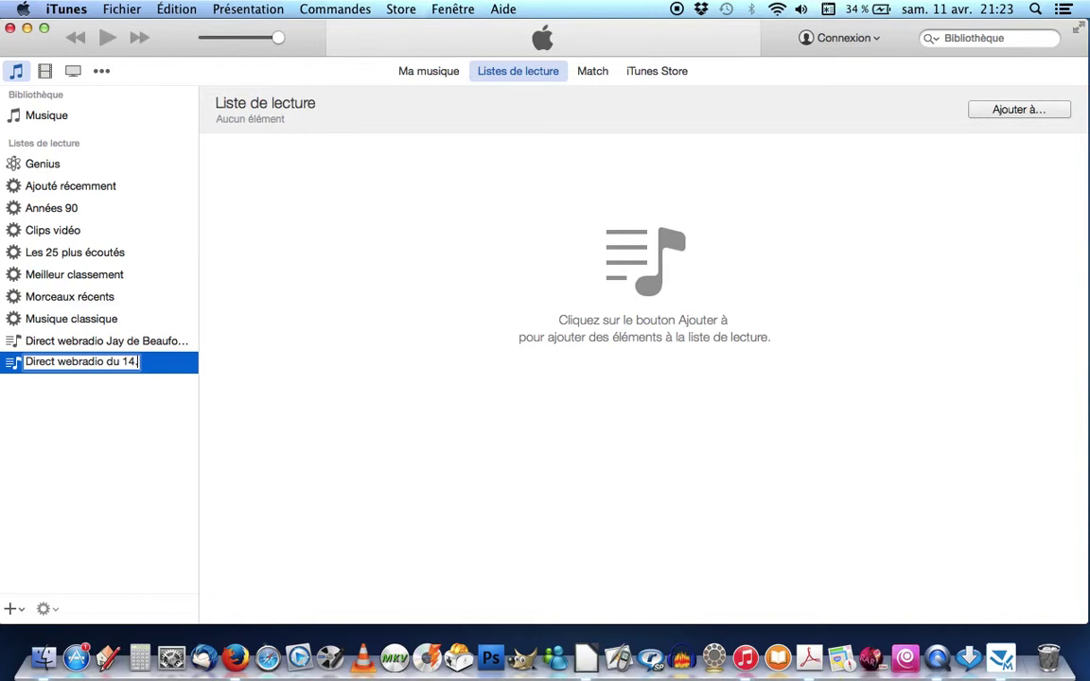
text(04.15)
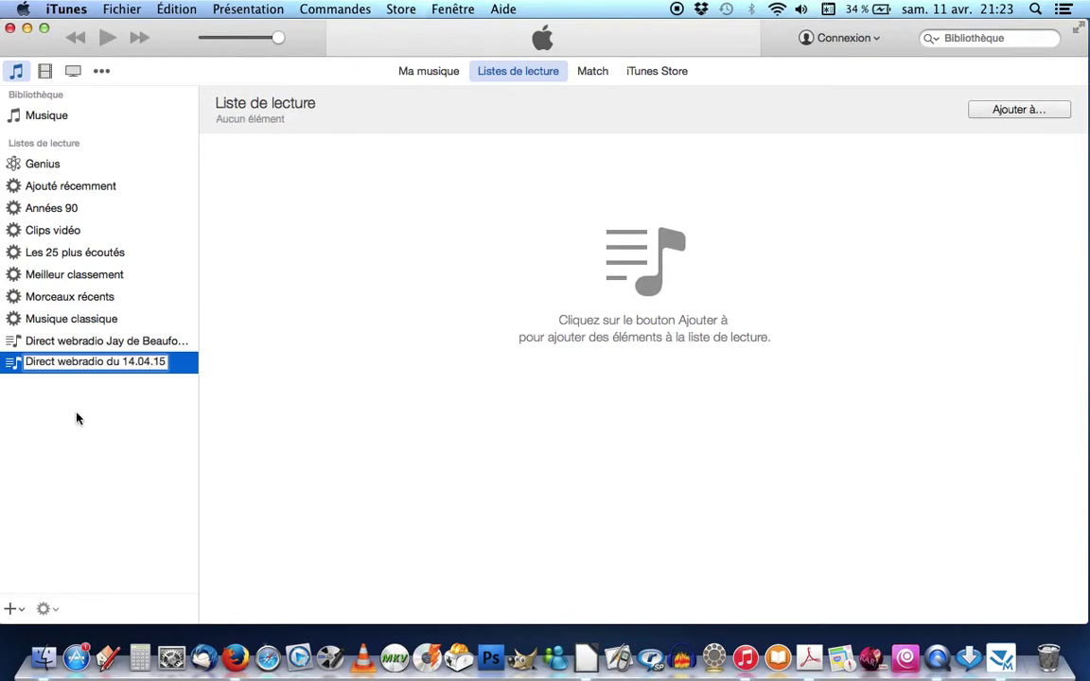
click(71, 377)
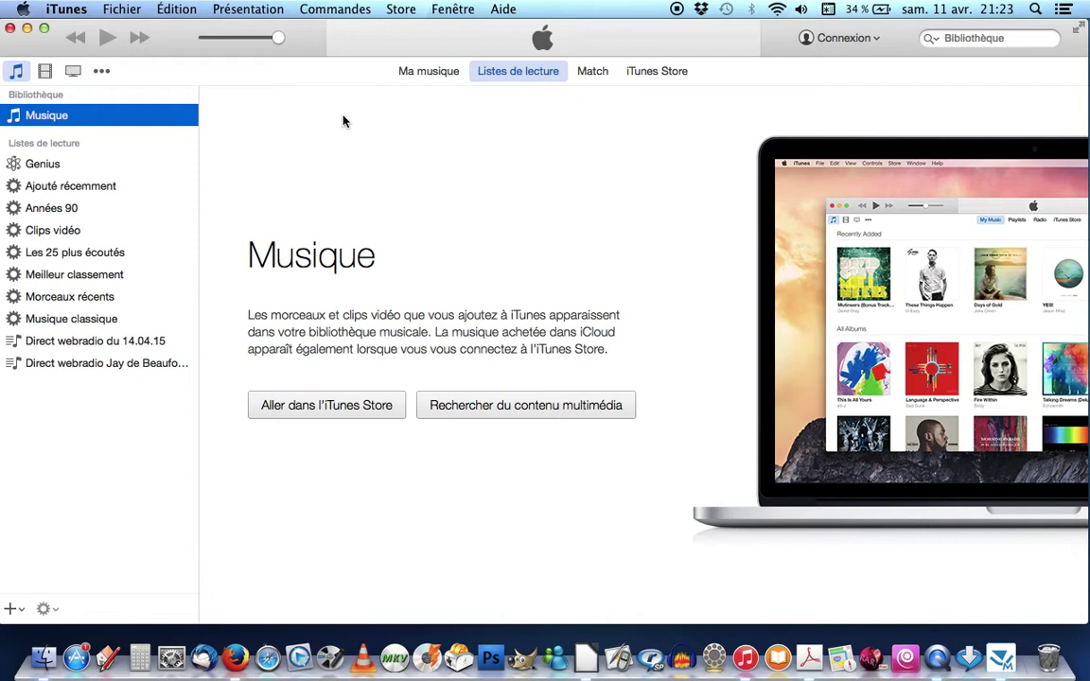
Add "Jingle émission.mp3" from the desktop folder "Sons pour playlist iTunes" to the library
click(126, 11)
click(163, 88)
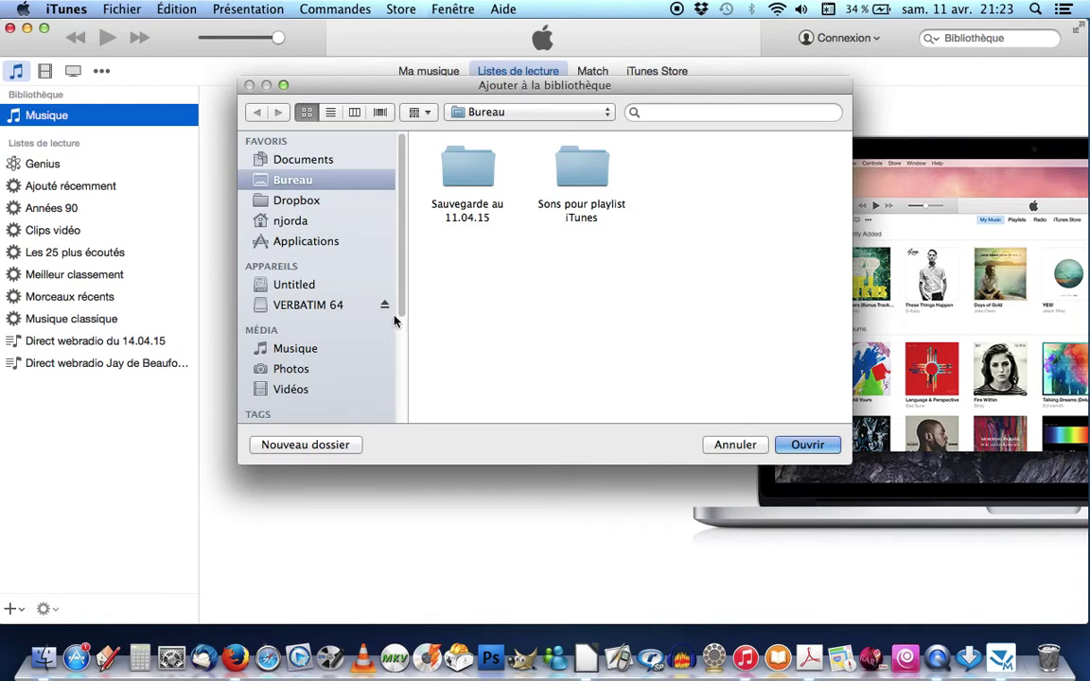
double_click(583, 178)
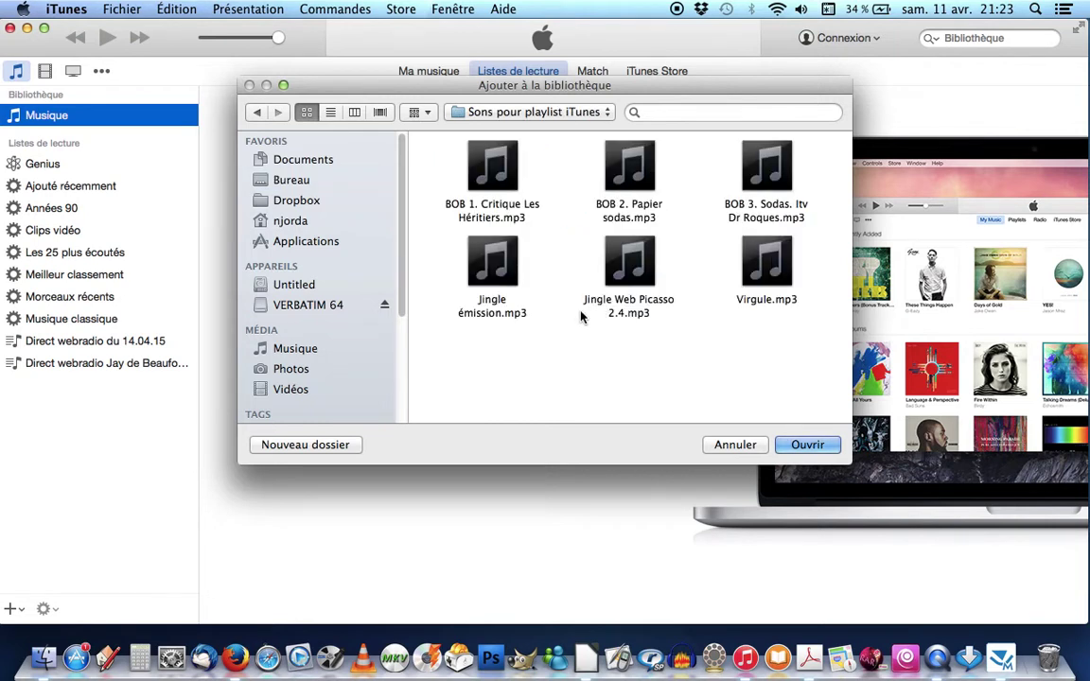
click(499, 267)
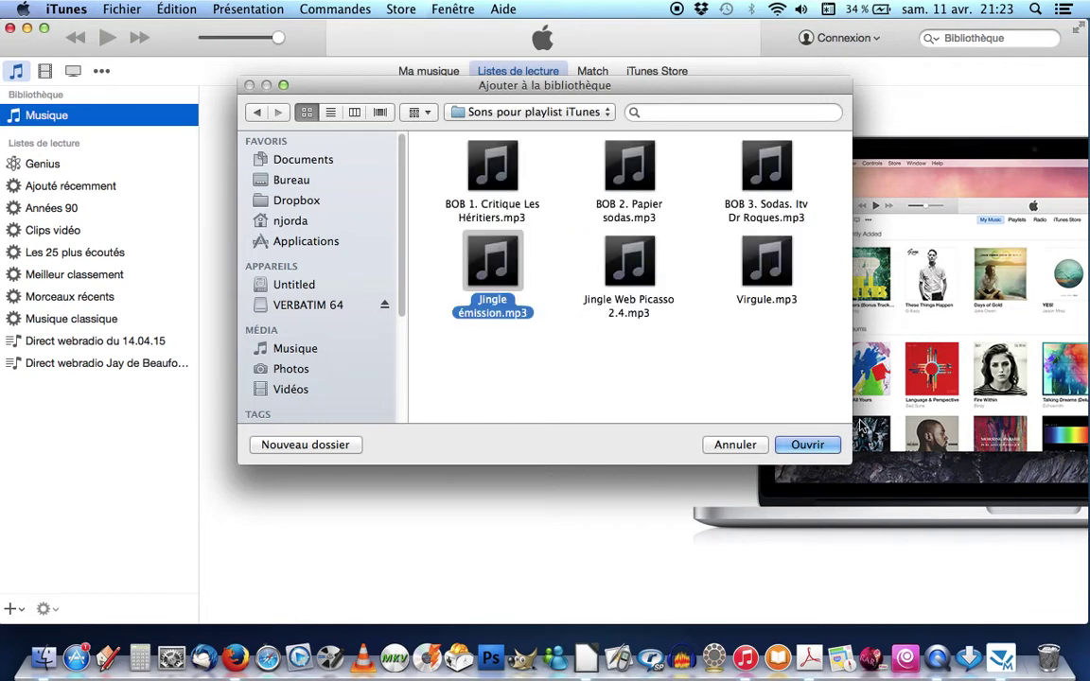
click(806, 445)
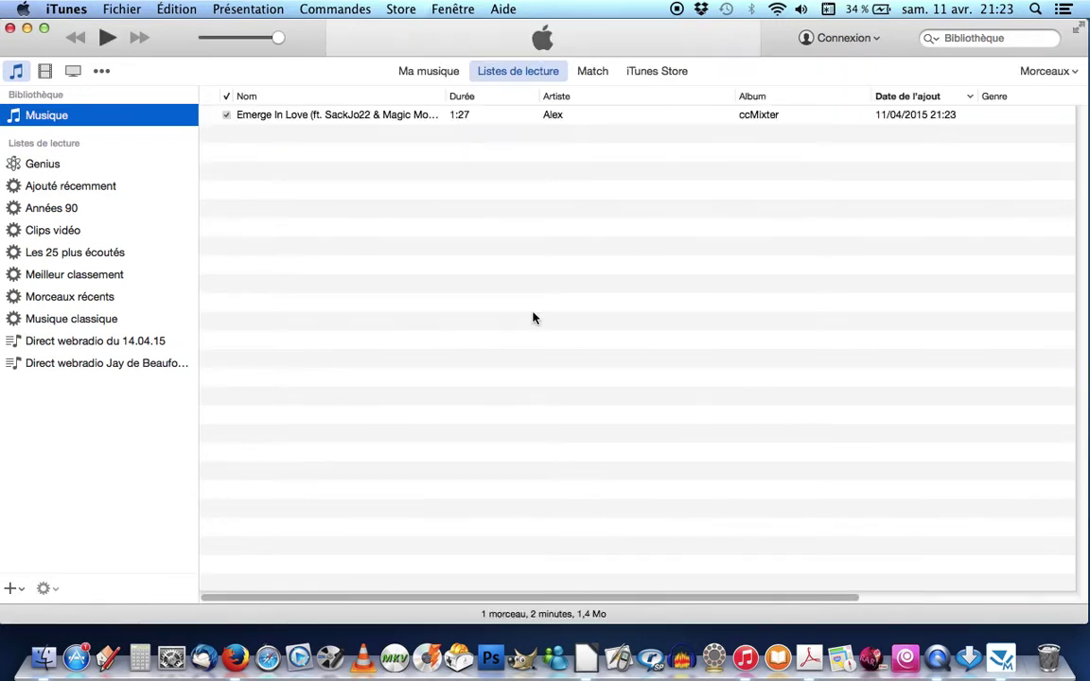
Add "Virgule.mp3" from the "Sons pour playlist iTunes" folder to the library
click(134, 7)
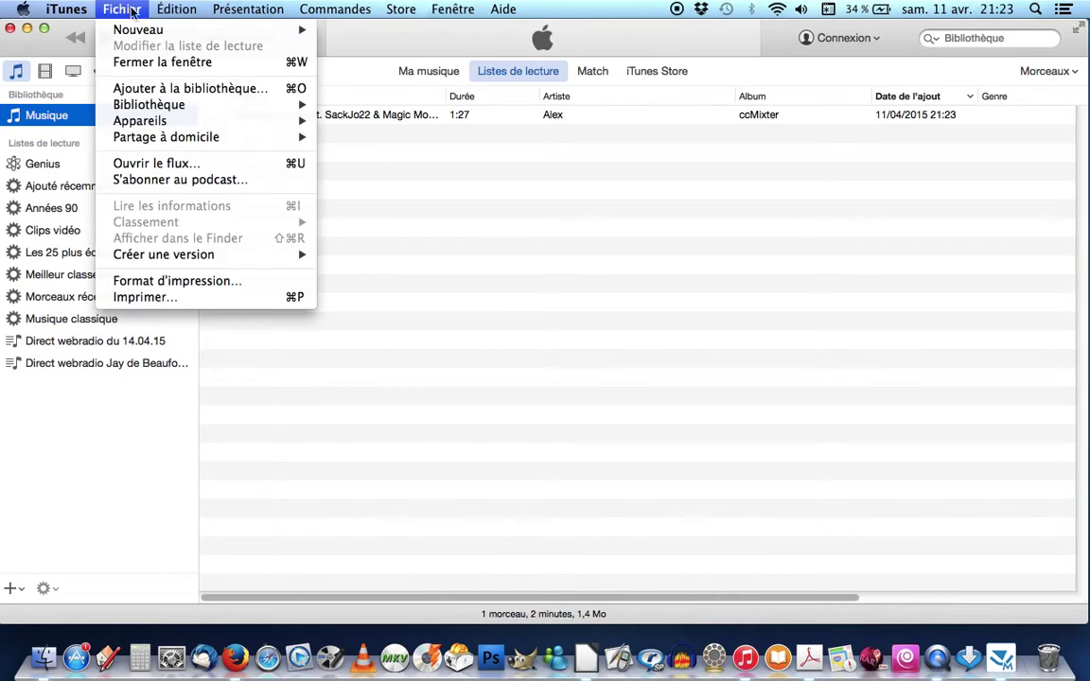
click(183, 86)
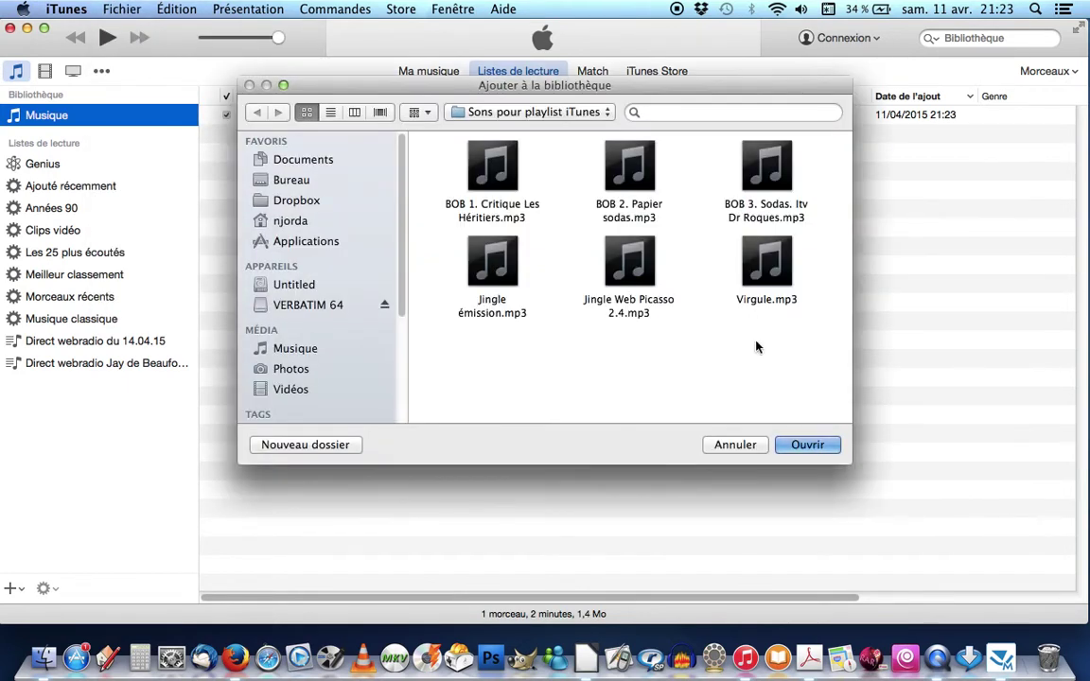
click(769, 265)
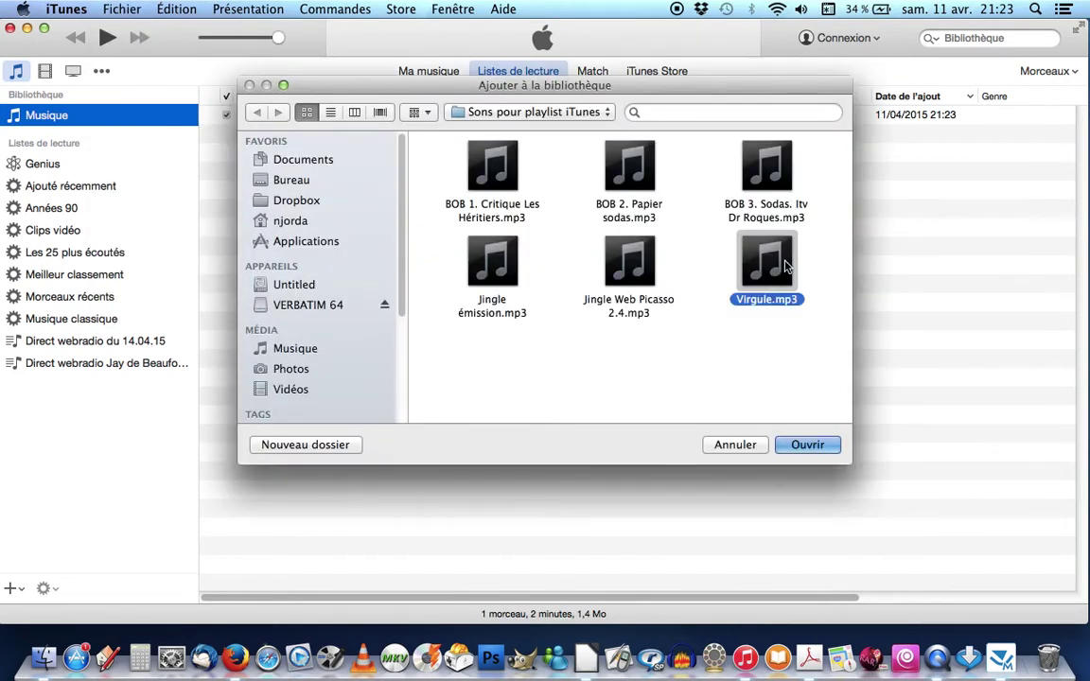
click(810, 446)
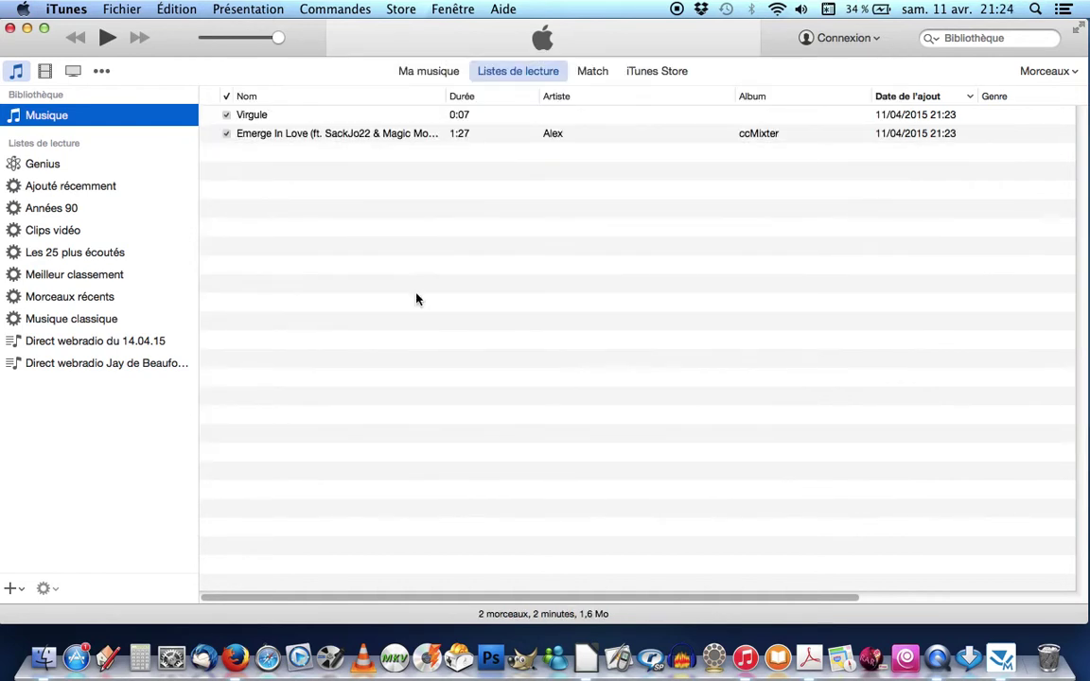
Add "BOB 1. Critique Les Héritiers.mp3" from the same sounds folder to the library
click(123, 14)
click(166, 88)
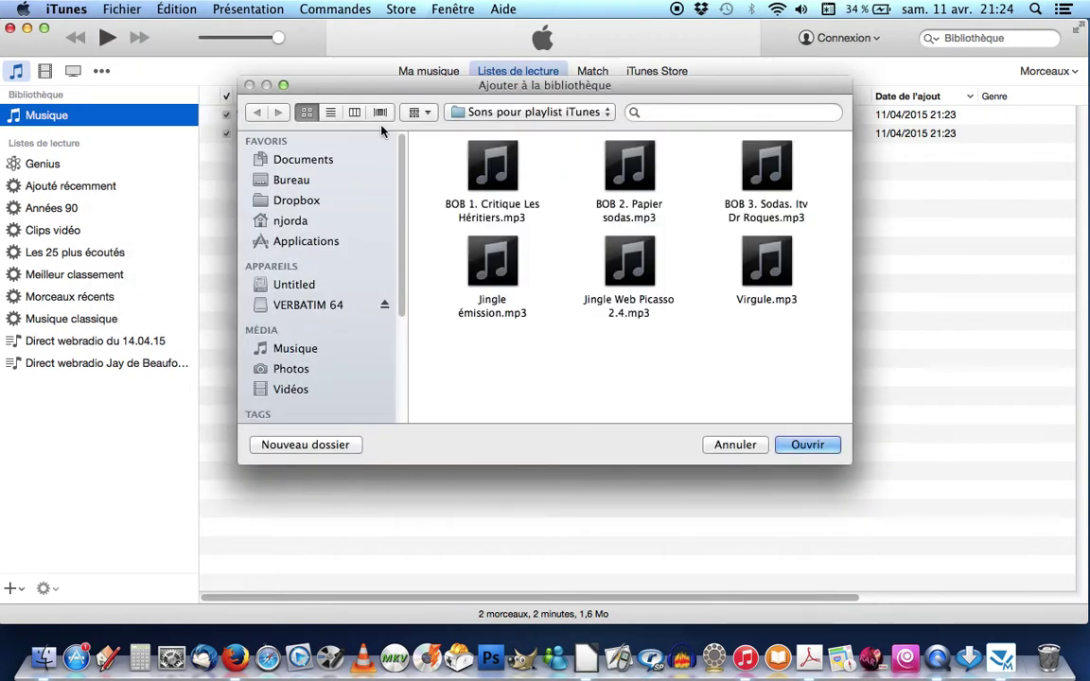
click(485, 169)
click(805, 444)
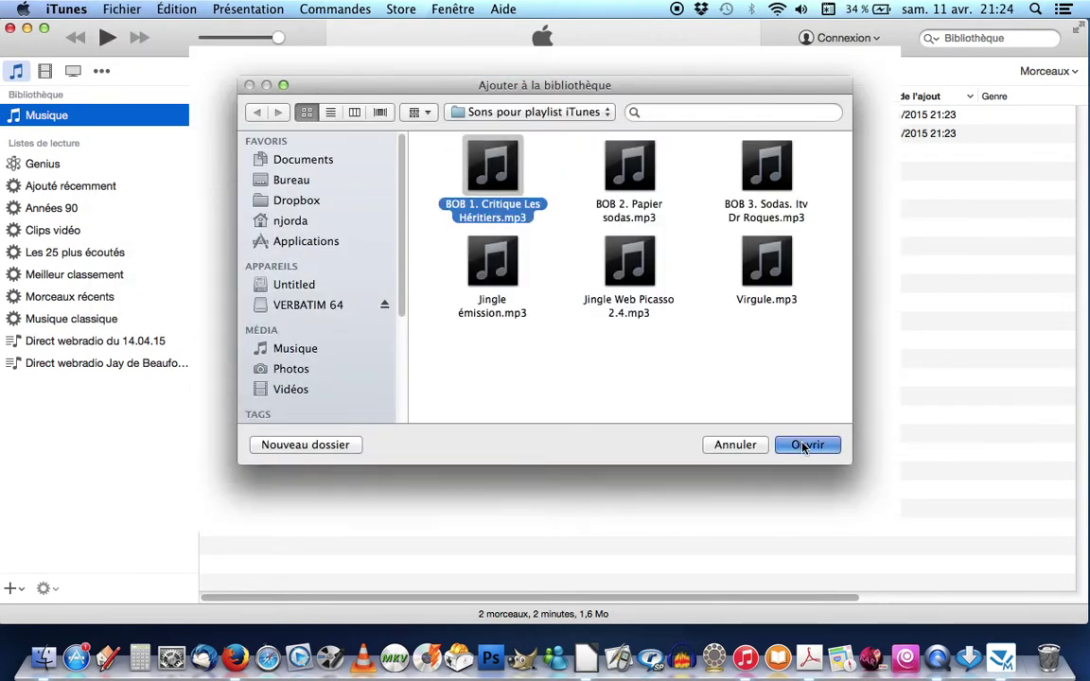
Add "BOB 2. Papier sodas.mp3" and the "BOB 3. Sodas" interview file to the library together
click(123, 9)
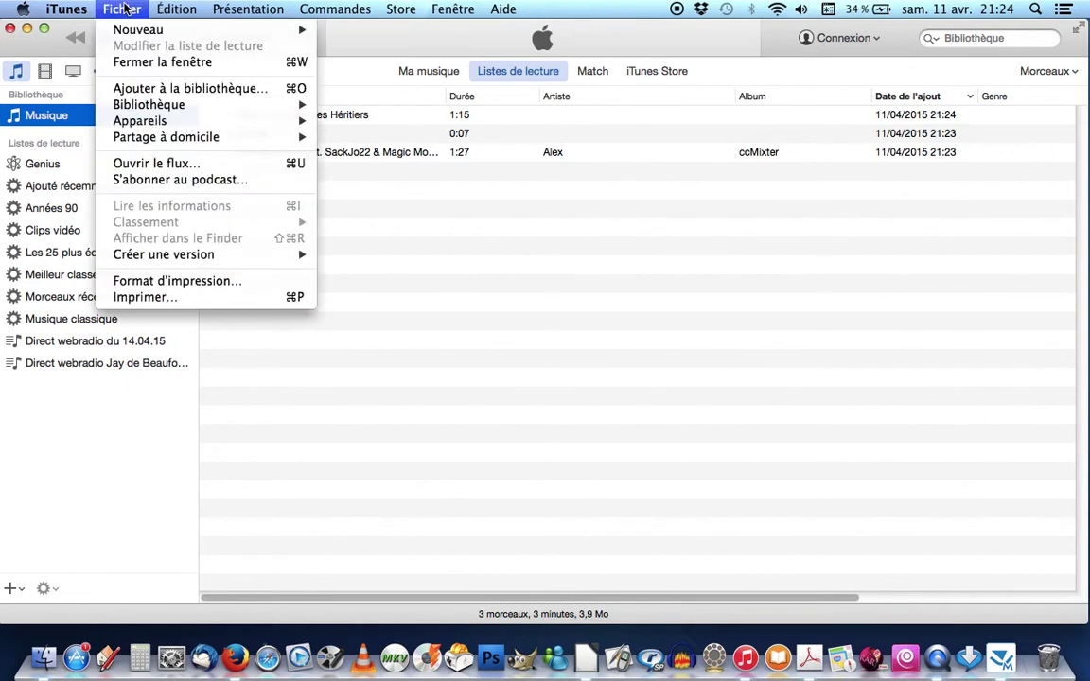
click(158, 87)
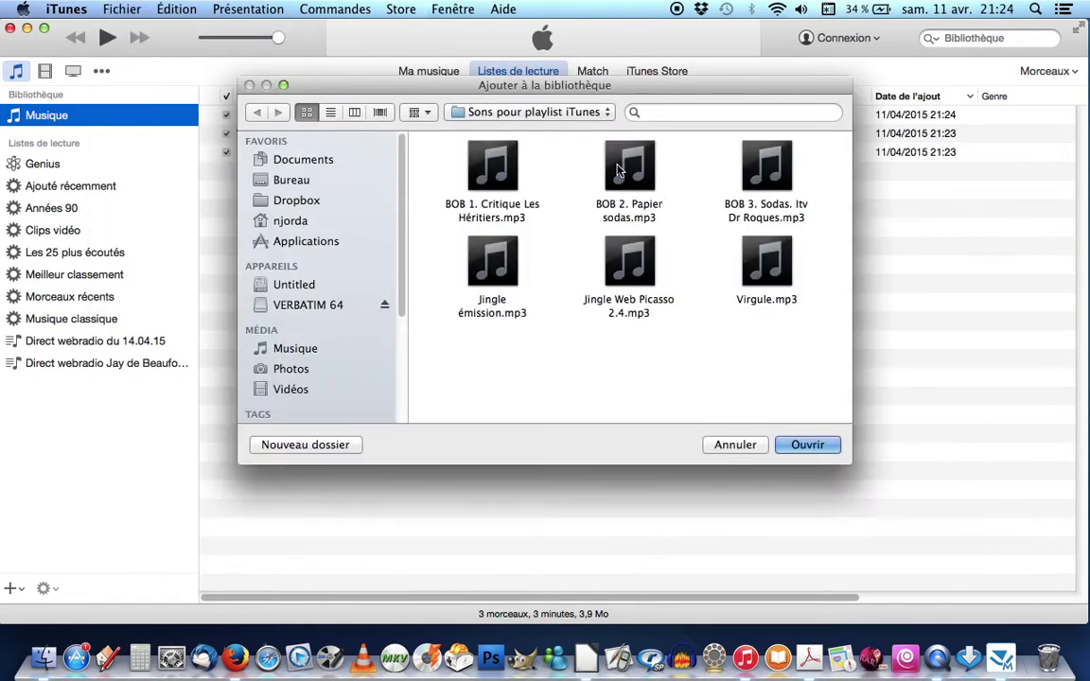
click(629, 169)
shift+click(767, 171)
click(807, 444)
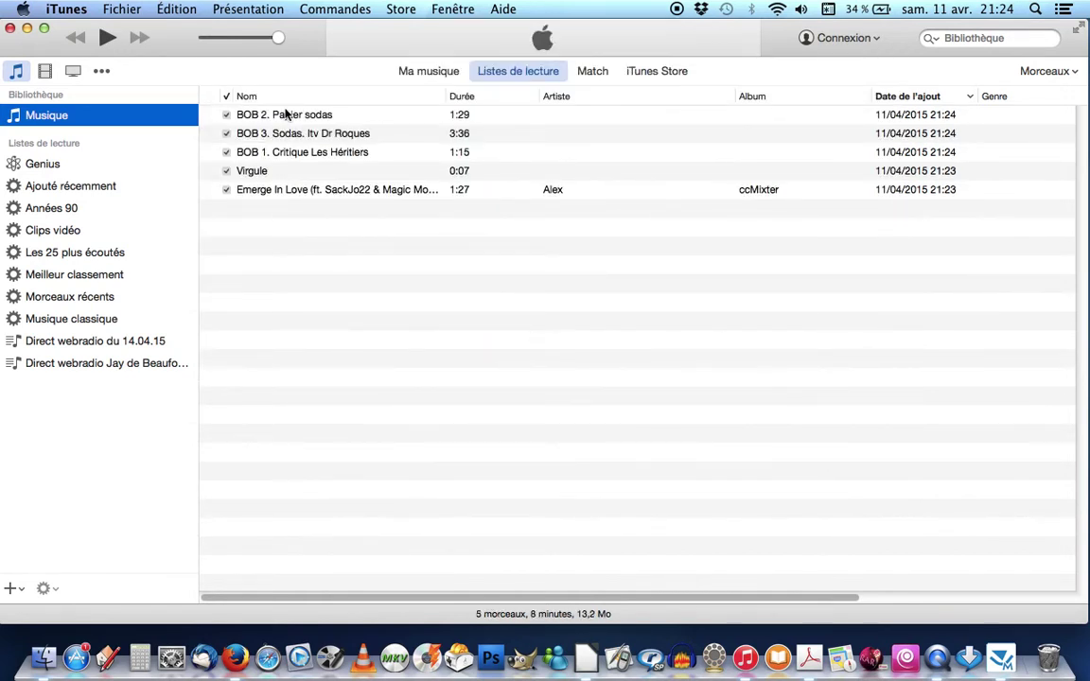
Add "Jingle Web Picasso 2.4.mp3" from the "Sons pour playlist iTunes" folder to the library
click(126, 10)
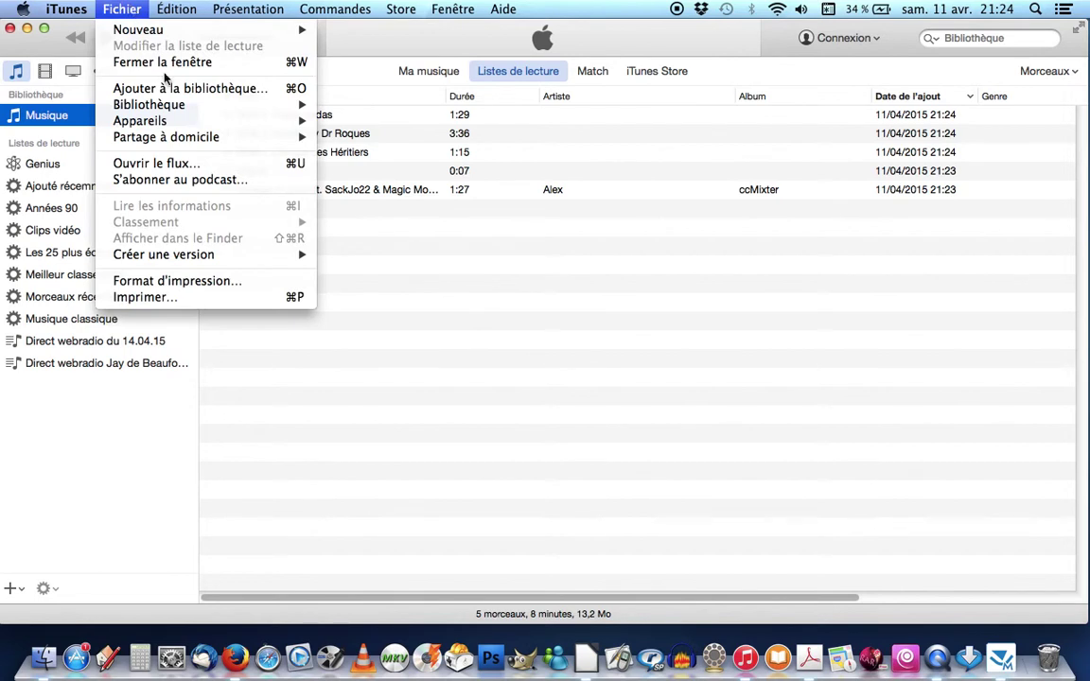
click(189, 88)
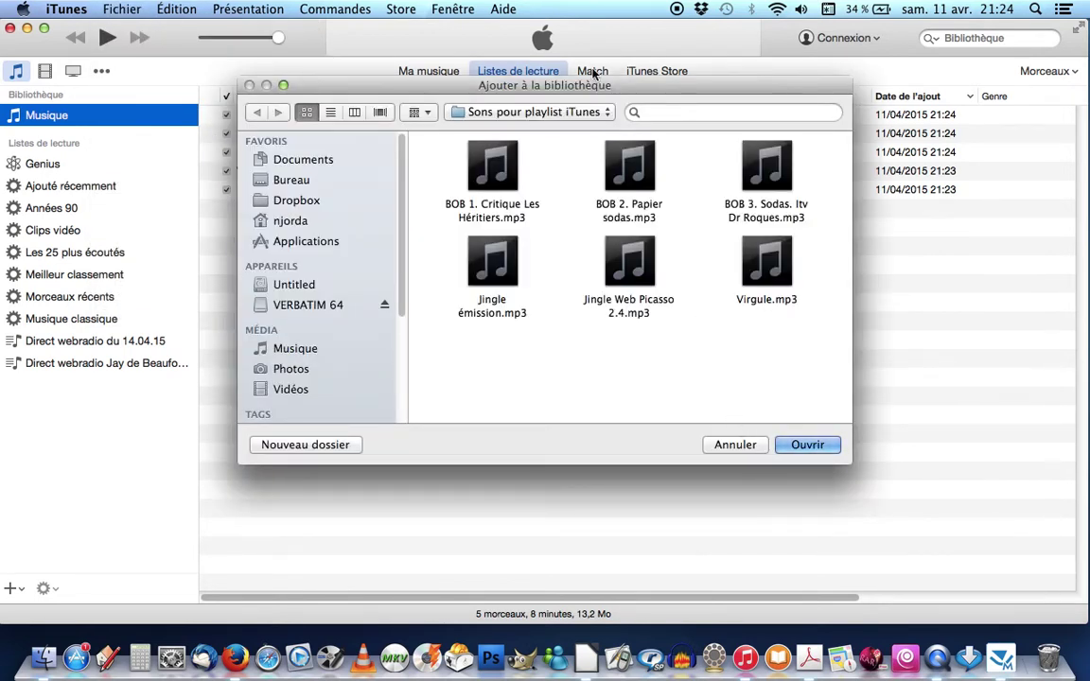
drag(574, 86, 637, 260)
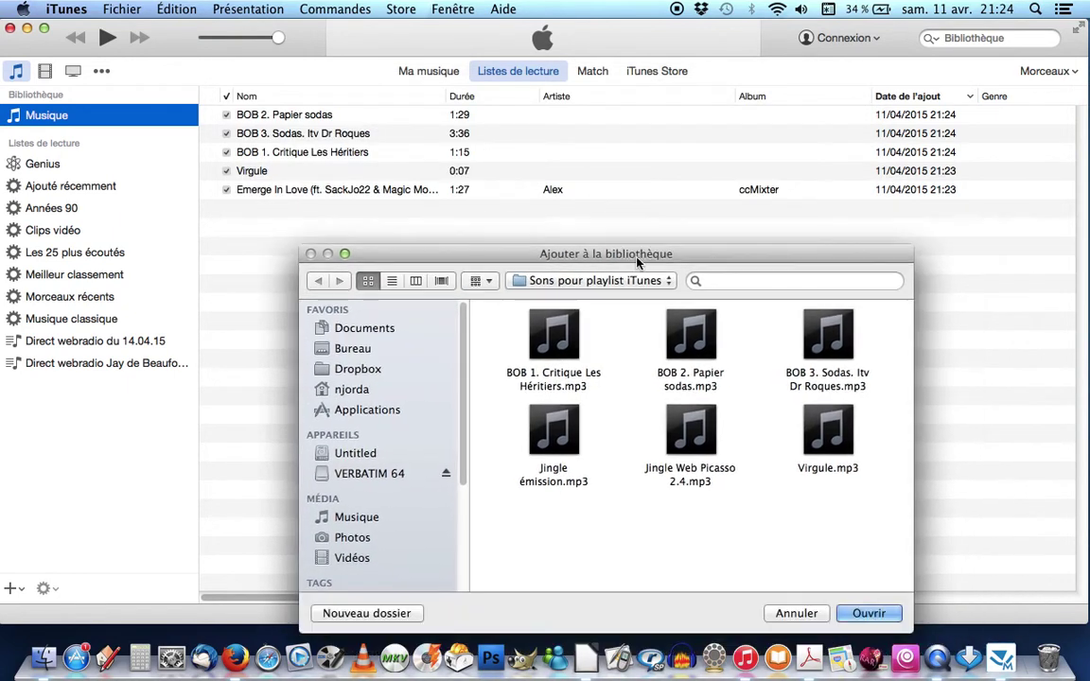
click(690, 433)
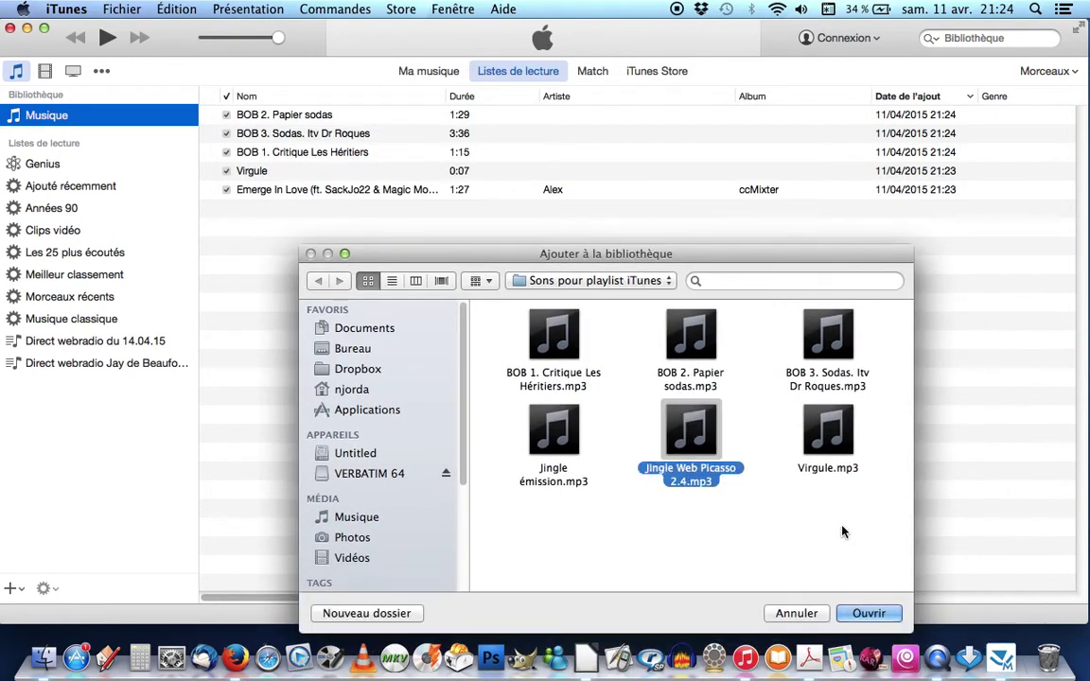
click(869, 614)
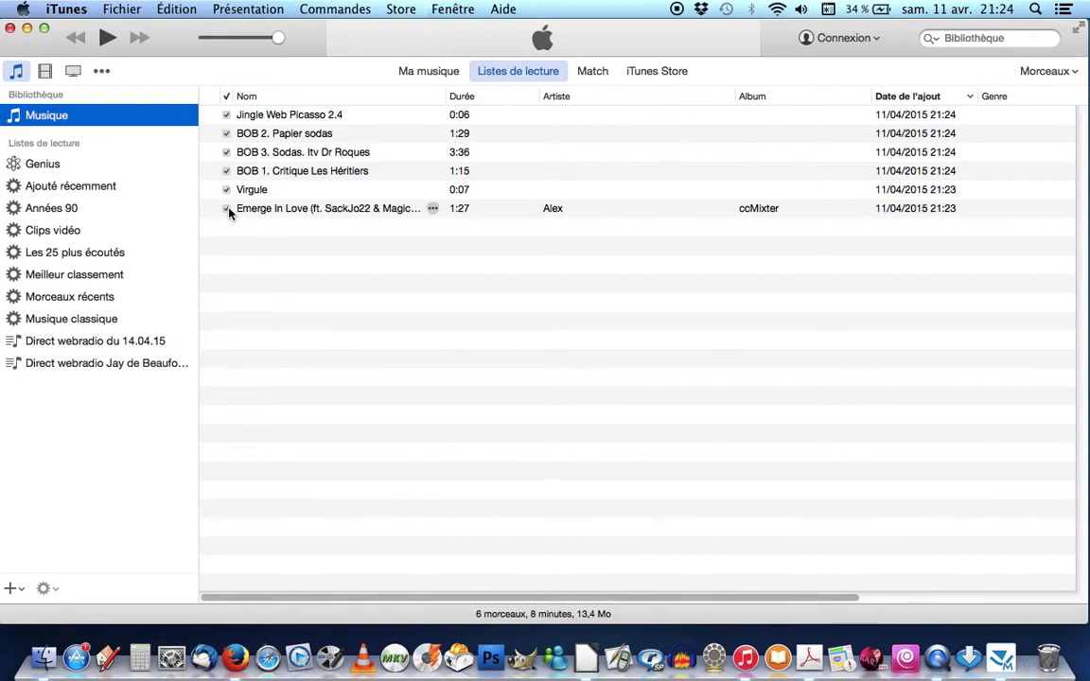
Rename the "Emerge In Love" track as "Jingle émission" in its song information
right_click(284, 212)
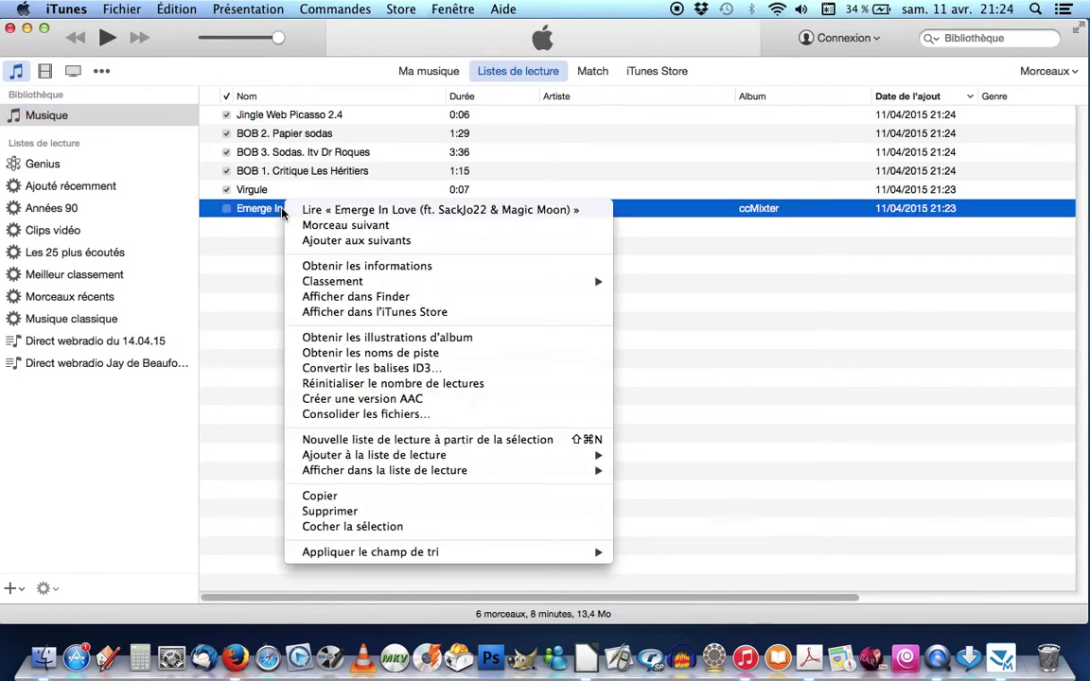
click(264, 212)
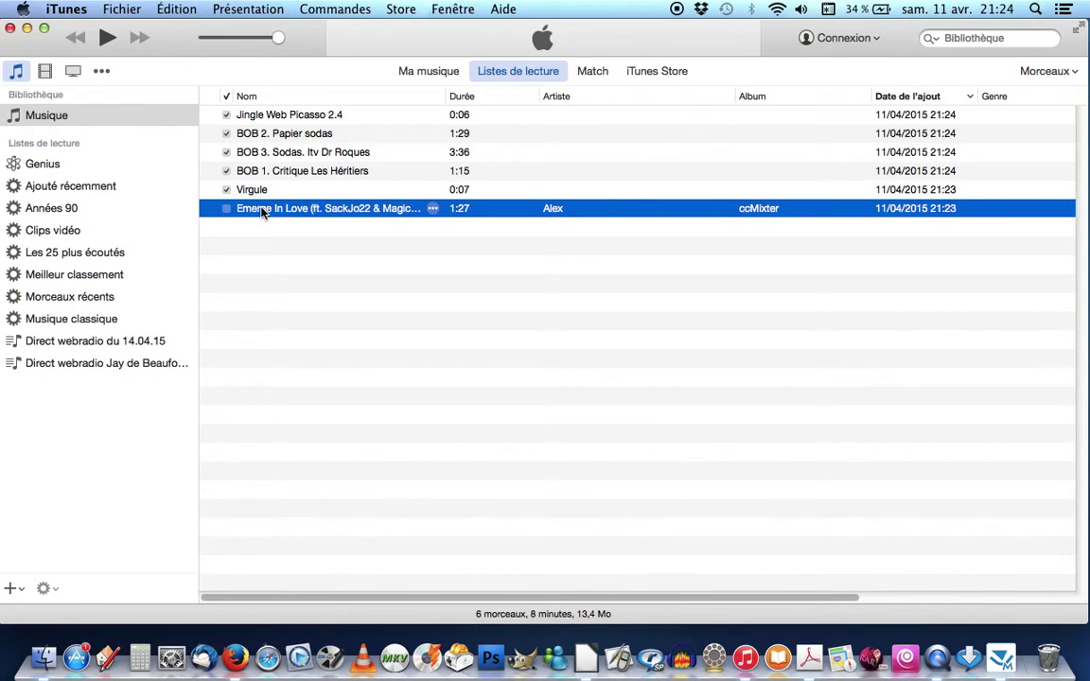
right_click(263, 212)
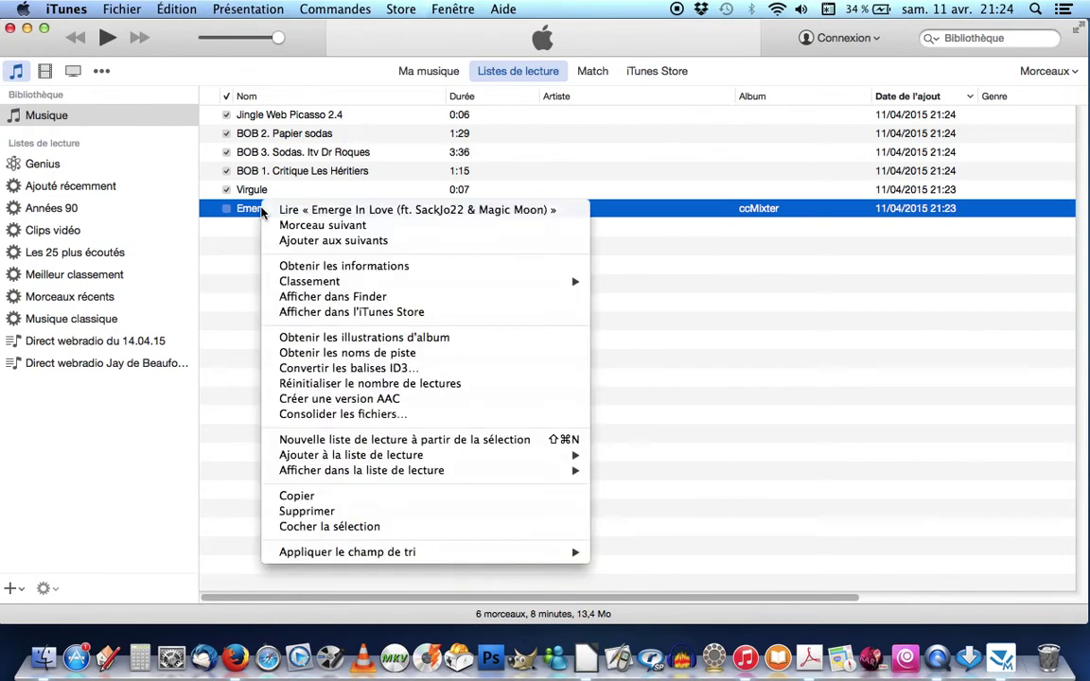
click(333, 267)
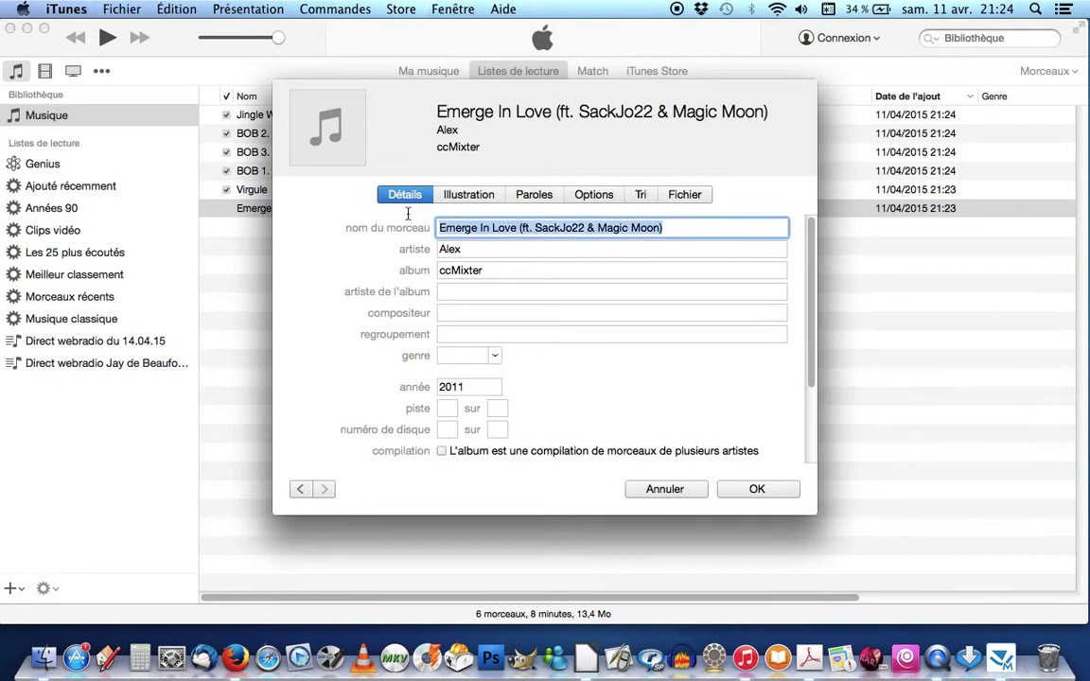
text(Ji)
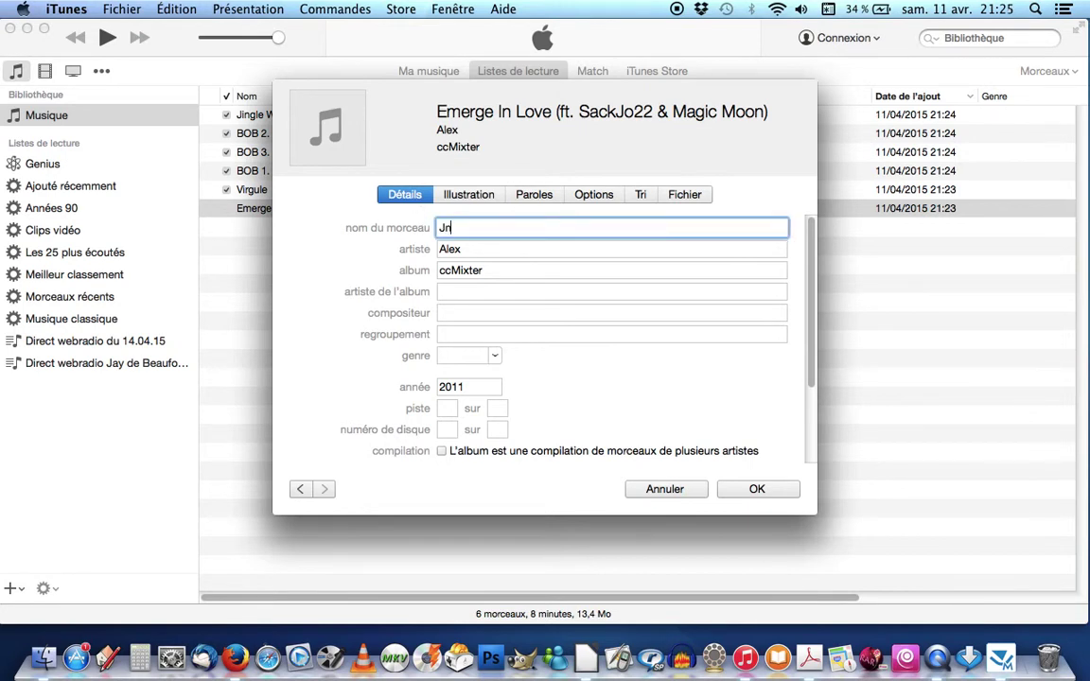
key(BackSpace)
text(ingle émission.)
click(777, 489)
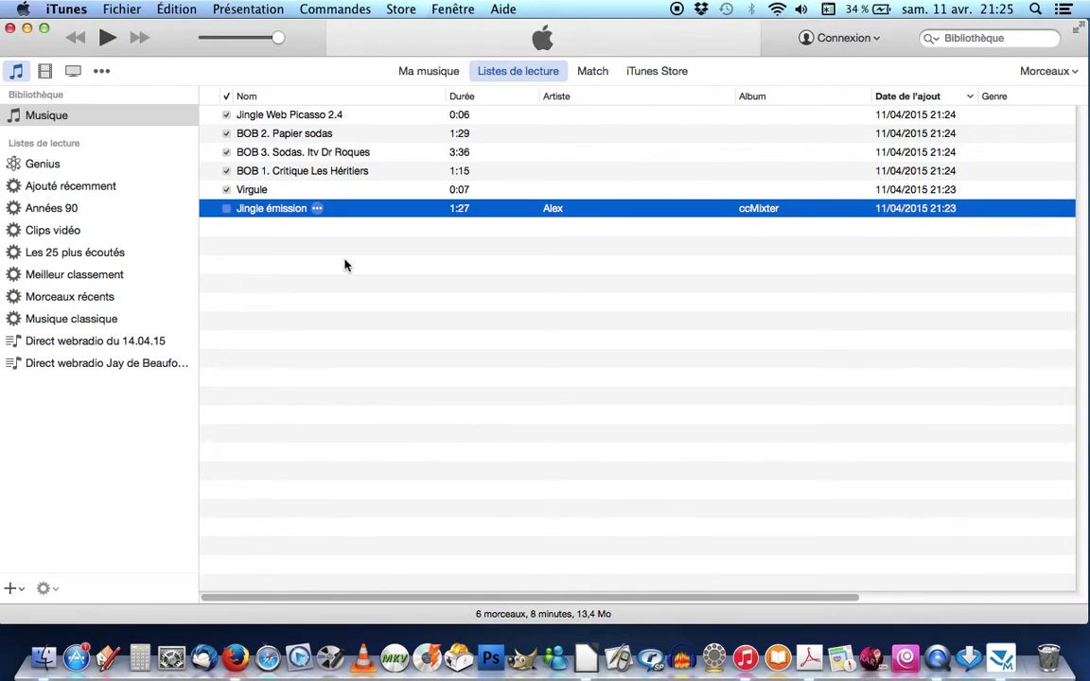
Add the "Jingle émission" track to the "Direct webradio du 14.04.15" playlist and open that playlist
drag(249, 252, 108, 344)
click(108, 344)
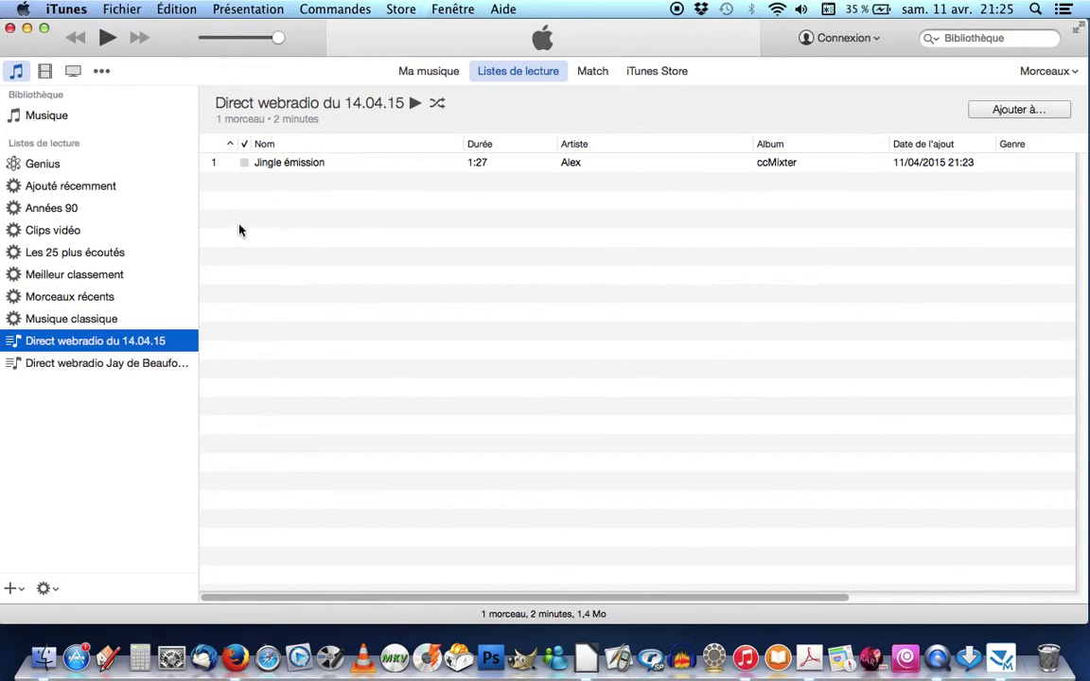
Uncheck all remaining checked tracks in the music library and add "Virgule" to the "Direct webradio du 14.04.15" playlist
click(52, 116)
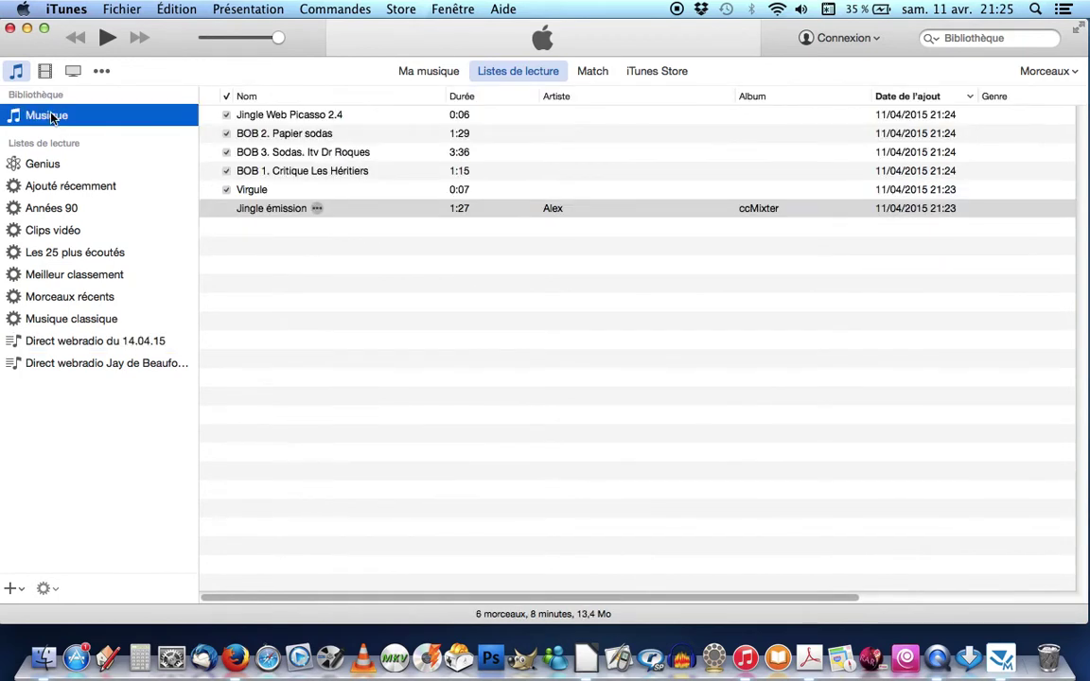
drag(225, 195, 226, 114)
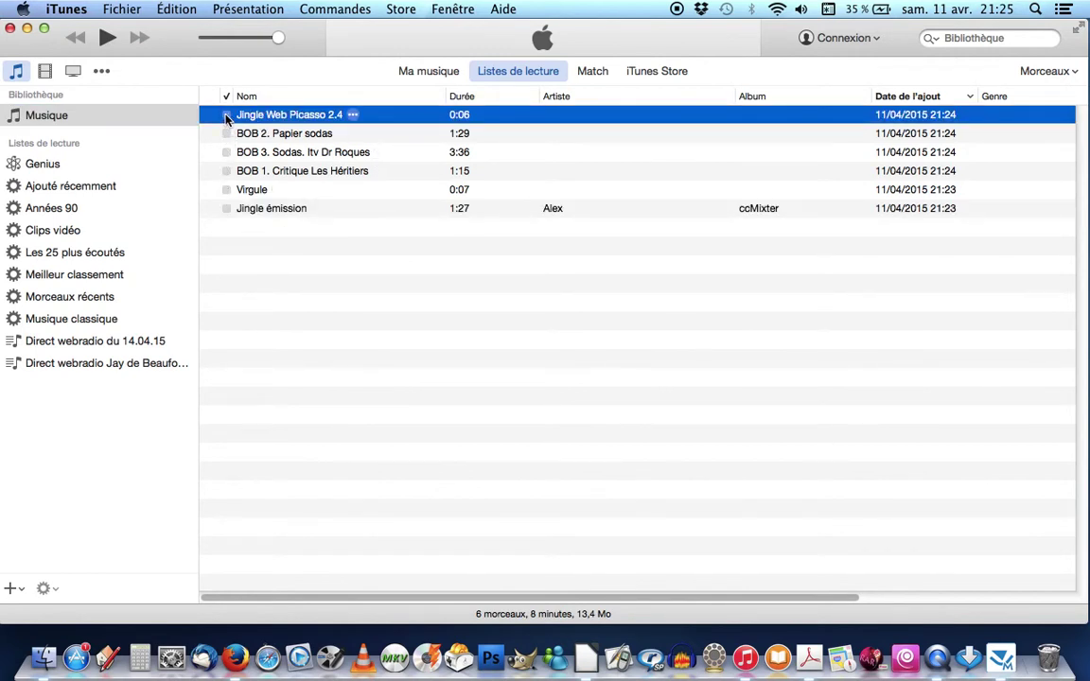
drag(250, 191, 153, 344)
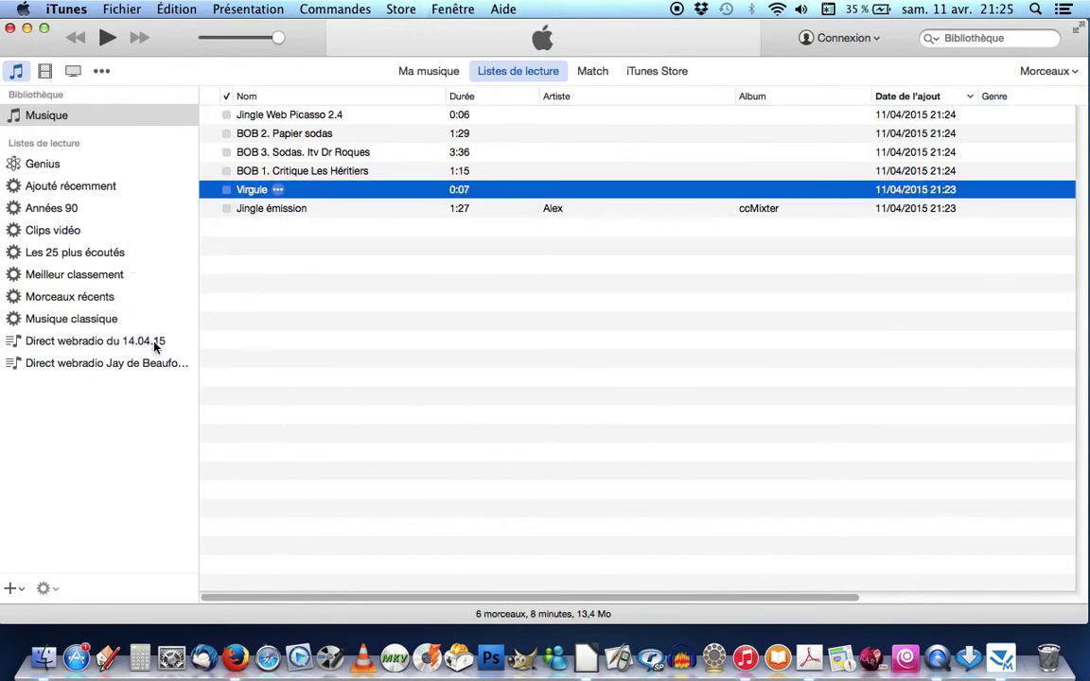
Add "BOB 1. Critique Les Héritiers" from the music library to the "Direct webradio du 14.04.15" playlist and open that playlist
click(149, 343)
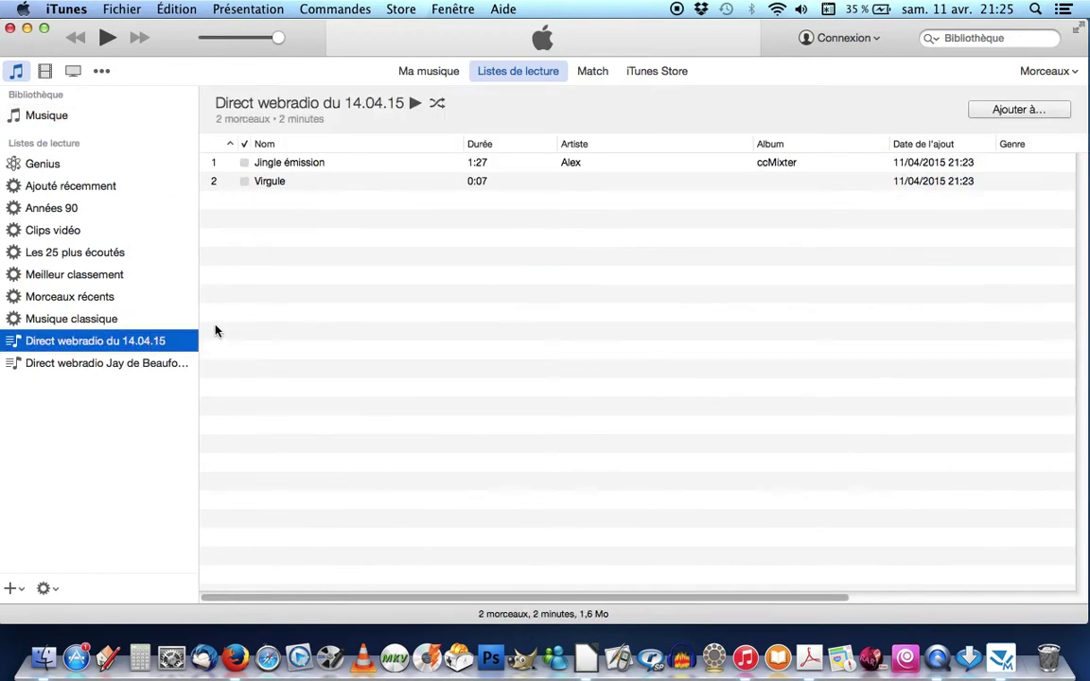
click(58, 115)
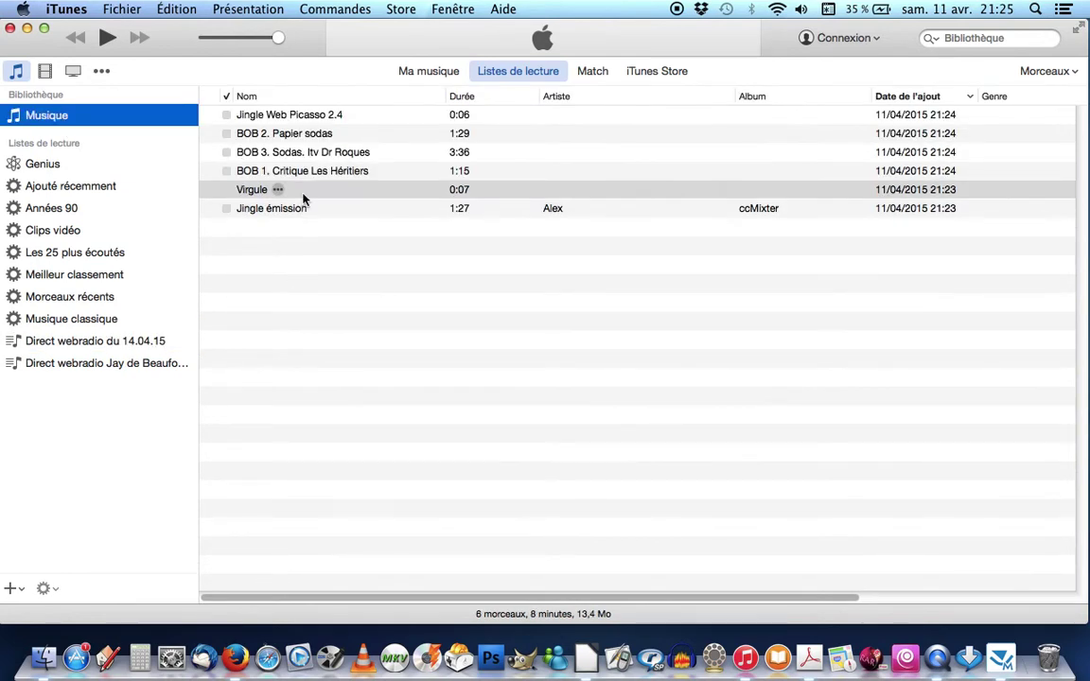
click(290, 174)
drag(291, 174, 162, 343)
click(161, 343)
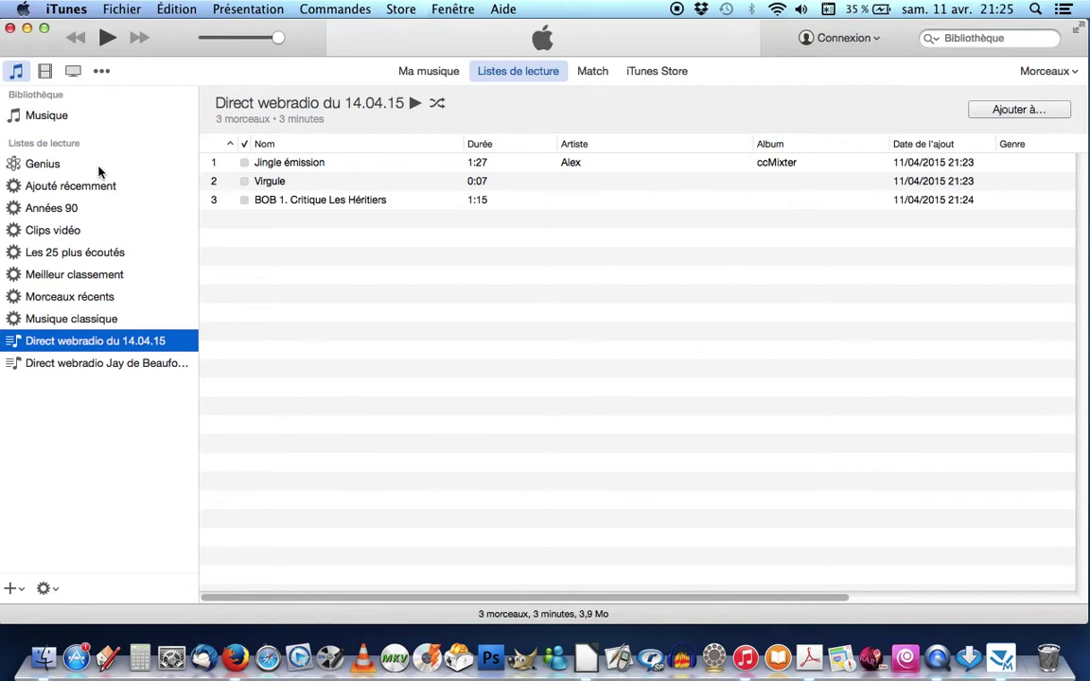
Add "Virgule" from the library to the "Direct webradio du 14.04.15" playlist a second time, accepting the duplicate, and open the playlist
click(53, 118)
drag(256, 190, 165, 342)
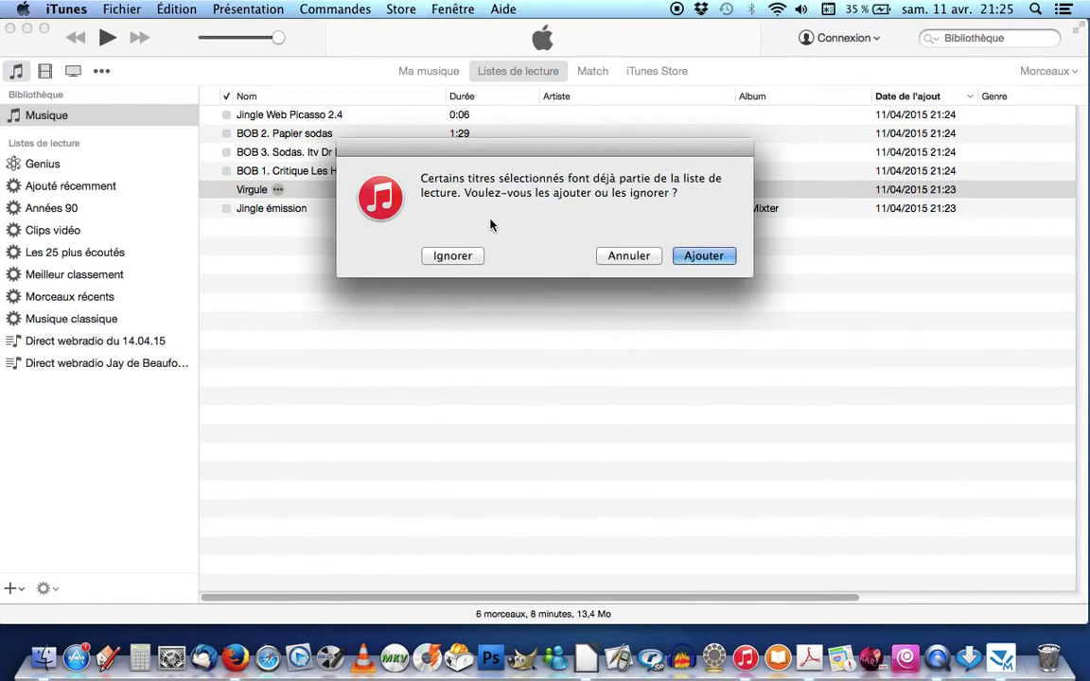
click(700, 255)
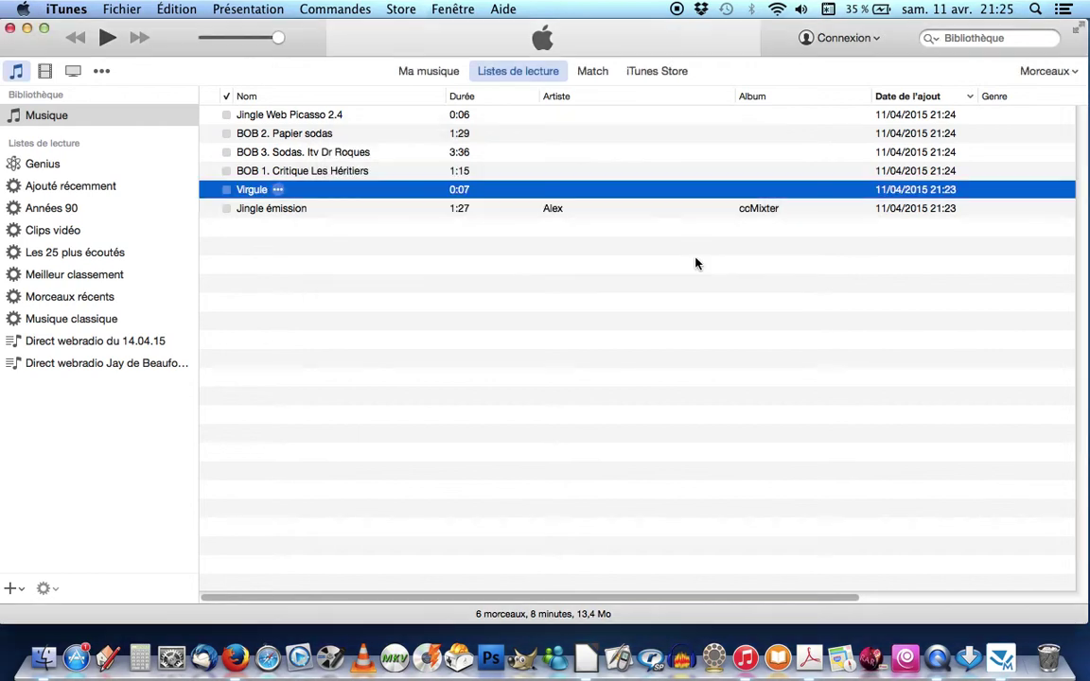
click(81, 342)
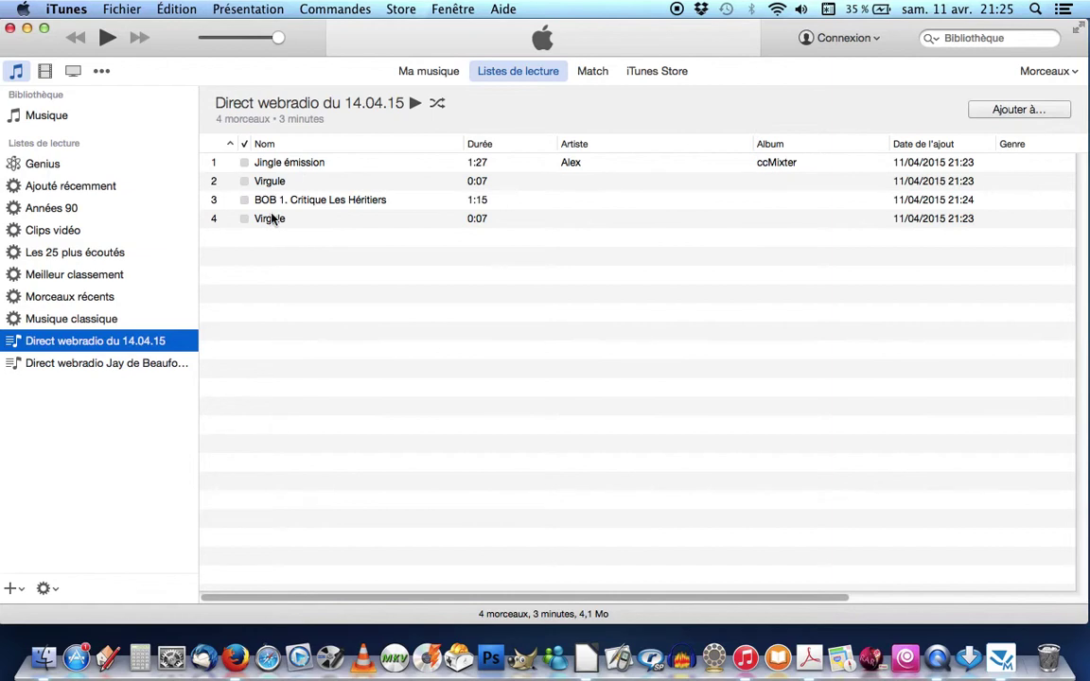
Add "BOB 2. Papier sodas" followed by "Jingle Web Picasso 2.4" from the library to the "Direct webradio du 14.04.15" playlist
click(43, 114)
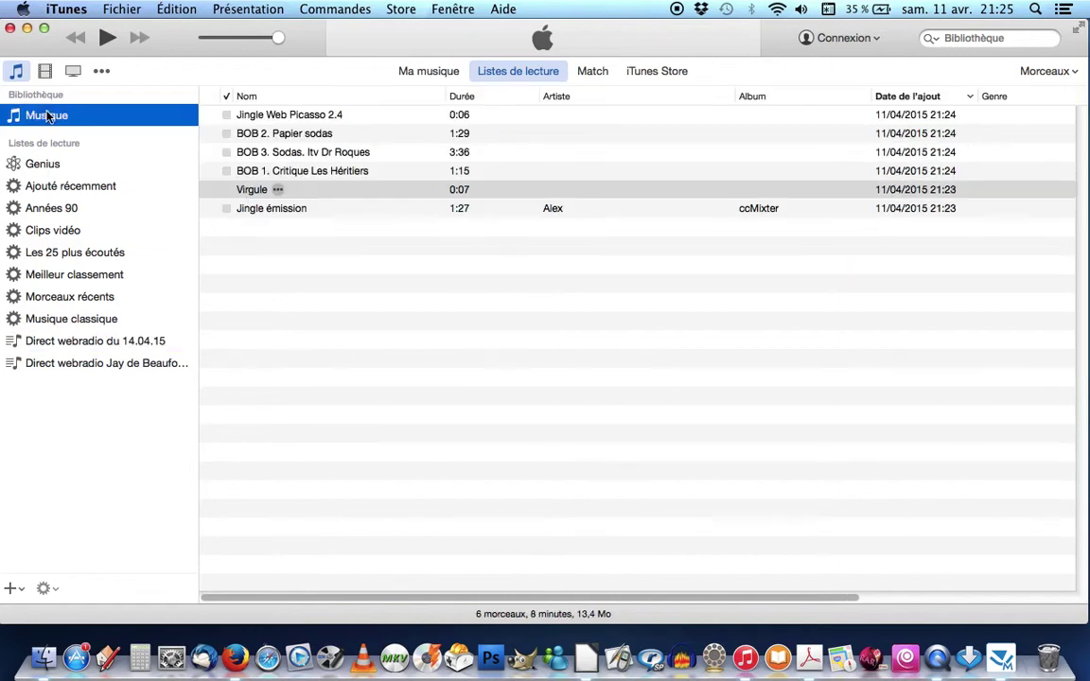
drag(267, 136, 142, 343)
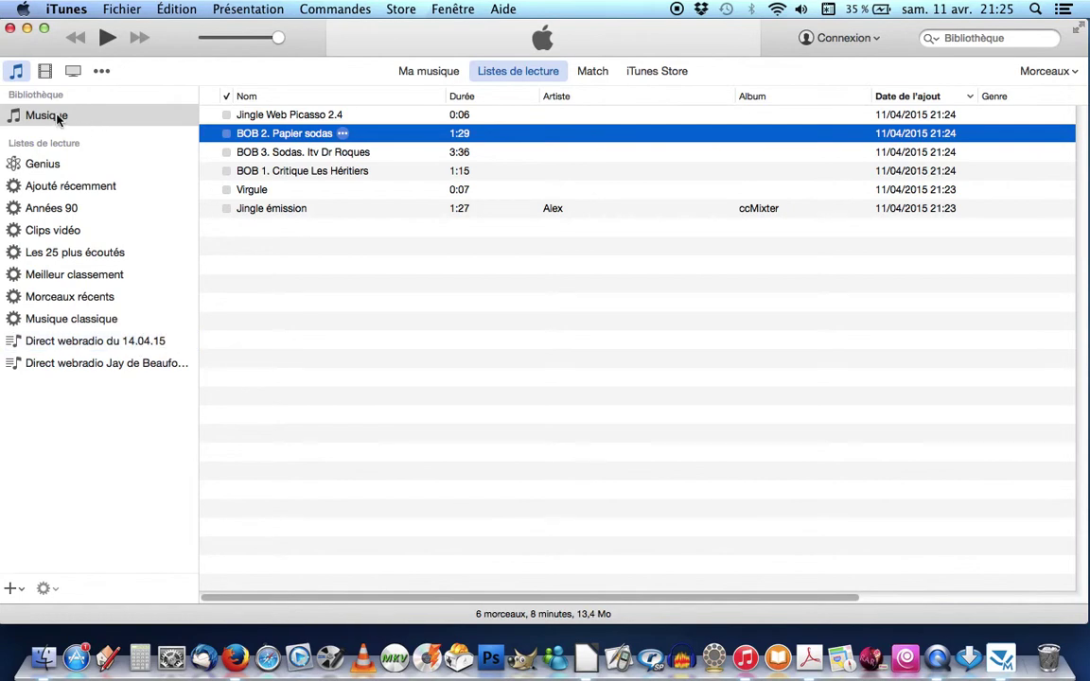
click(101, 347)
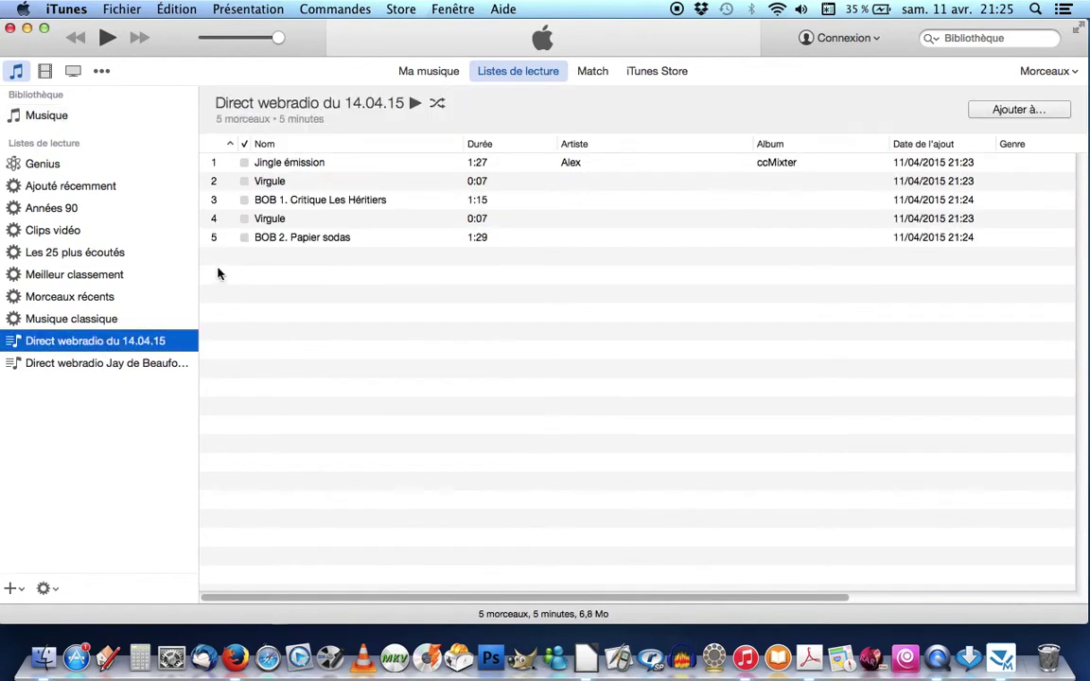
click(61, 117)
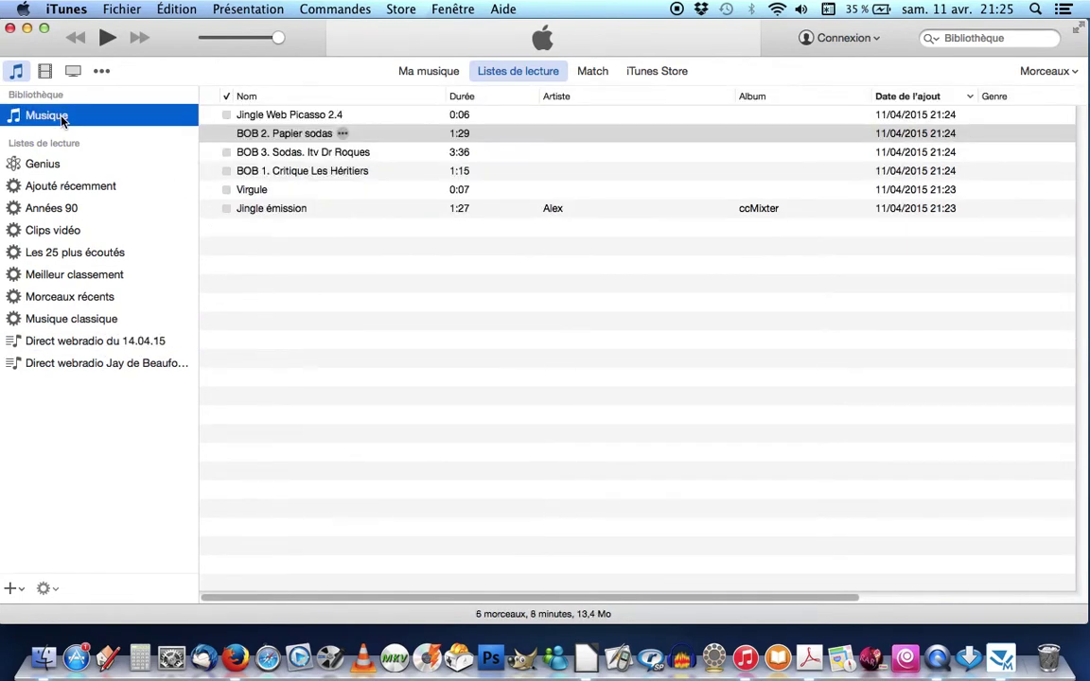
drag(323, 114, 130, 348)
click(129, 346)
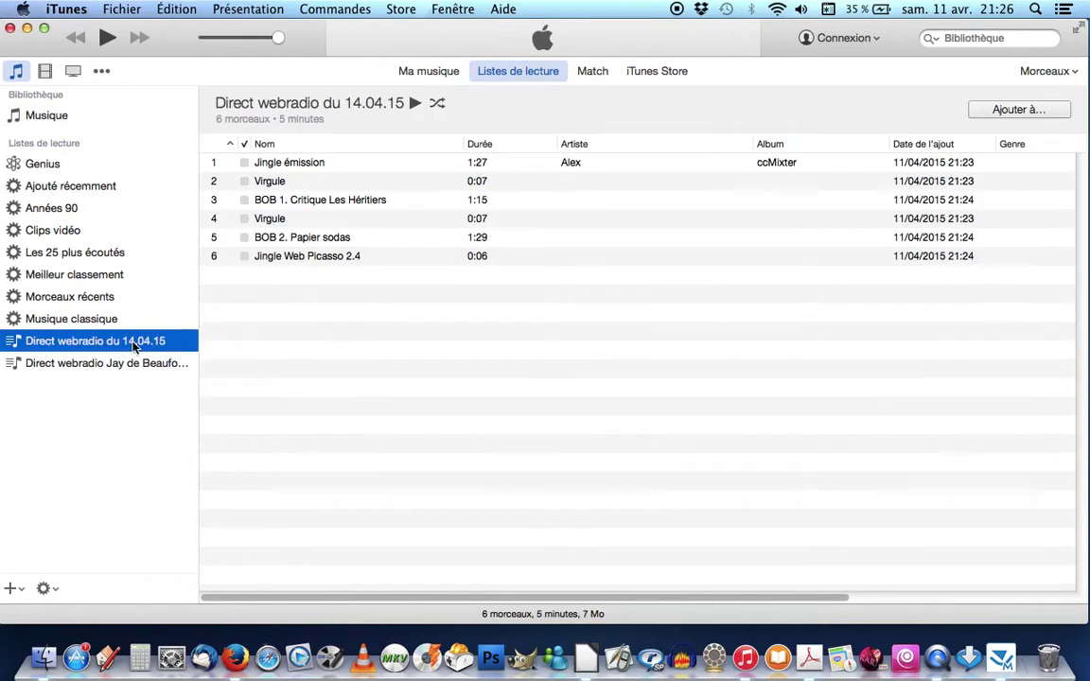
Add the "BOB 3. Sodas" interview and a duplicate of "Jingle émission" to the end of the "Direct webradio du 14.04.15" playlist
click(57, 115)
drag(264, 156, 149, 345)
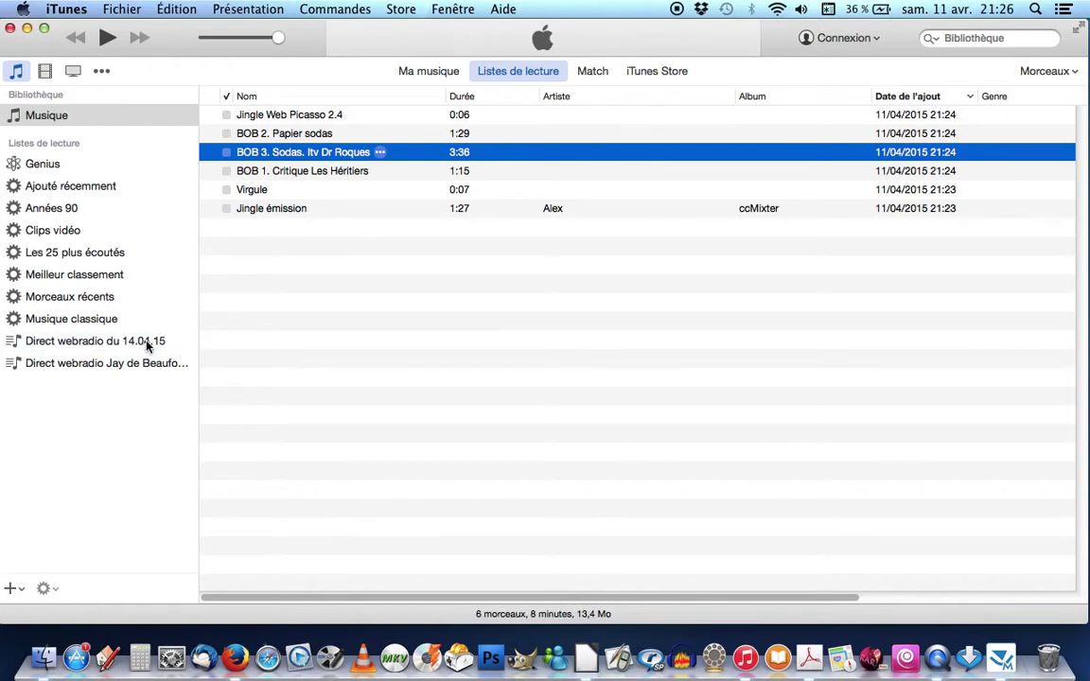
click(148, 345)
click(47, 117)
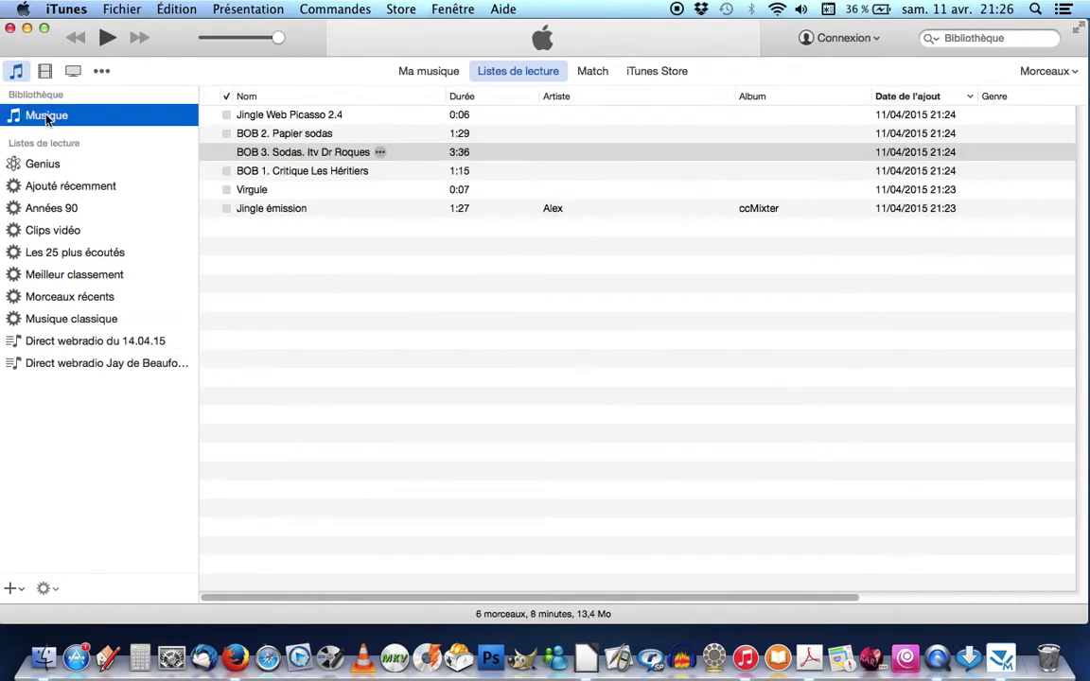
drag(267, 210, 157, 343)
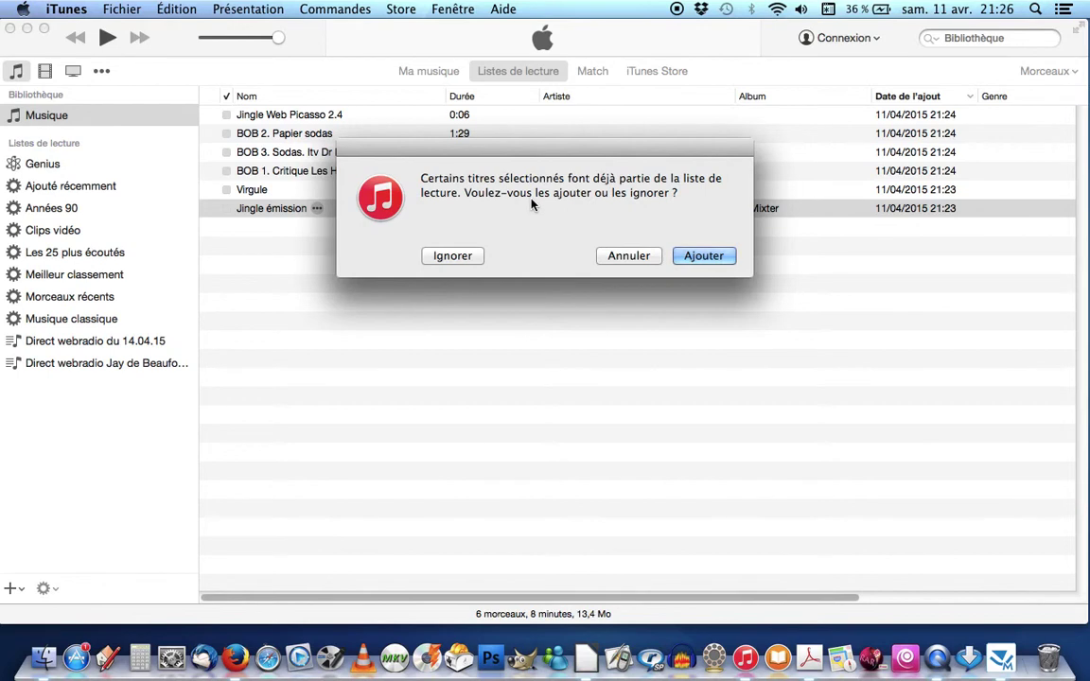
click(701, 255)
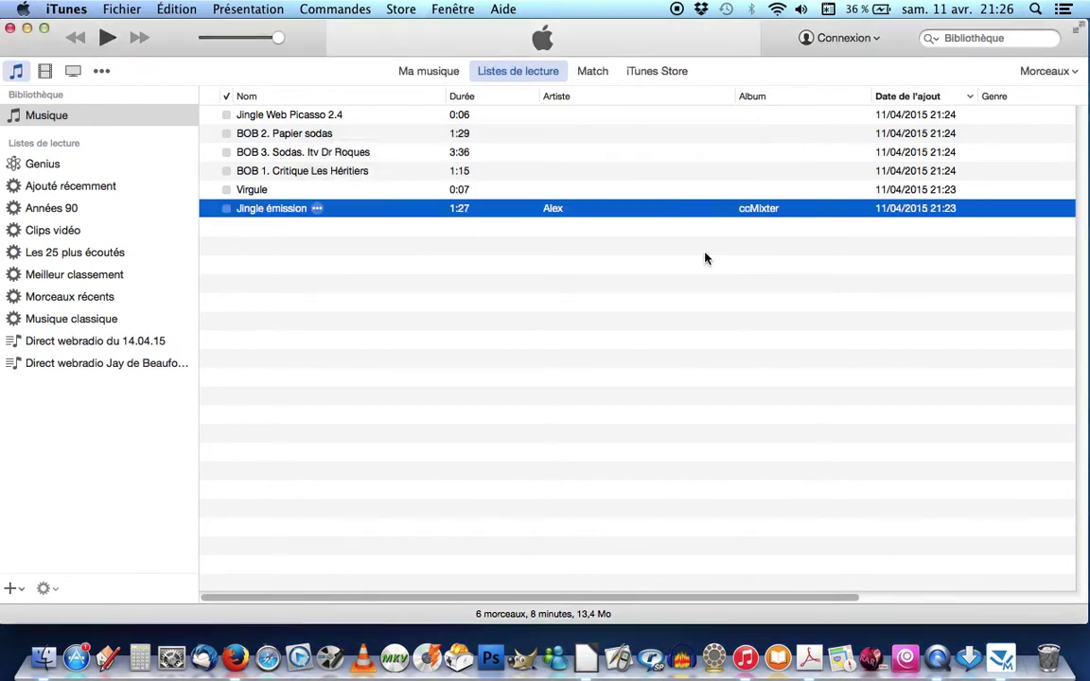
click(93, 340)
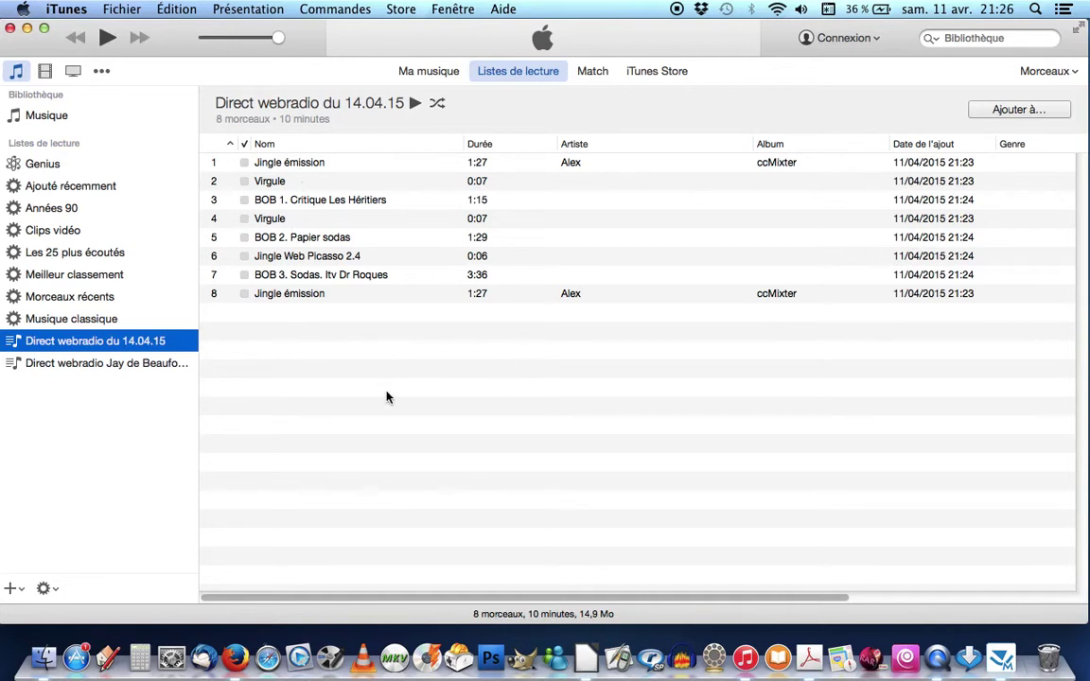
Test playback of the playlist's first "Jingle émission", pausing it before starting the "Virgule" track that follows
double_click(305, 166)
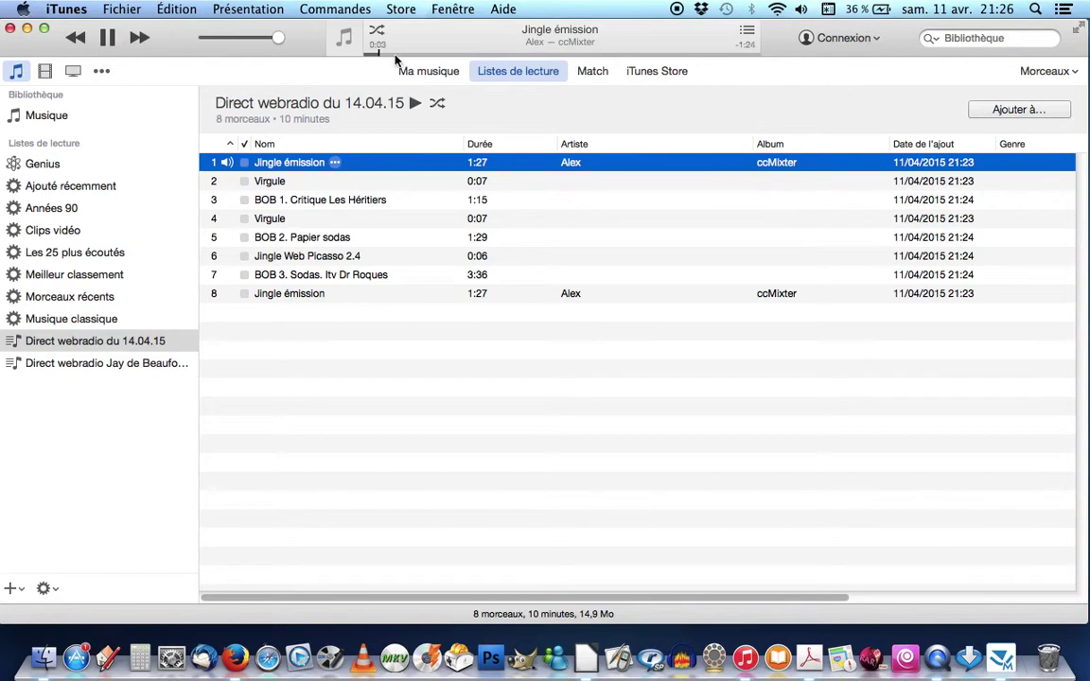
click(107, 37)
key(Down)
key(Return)
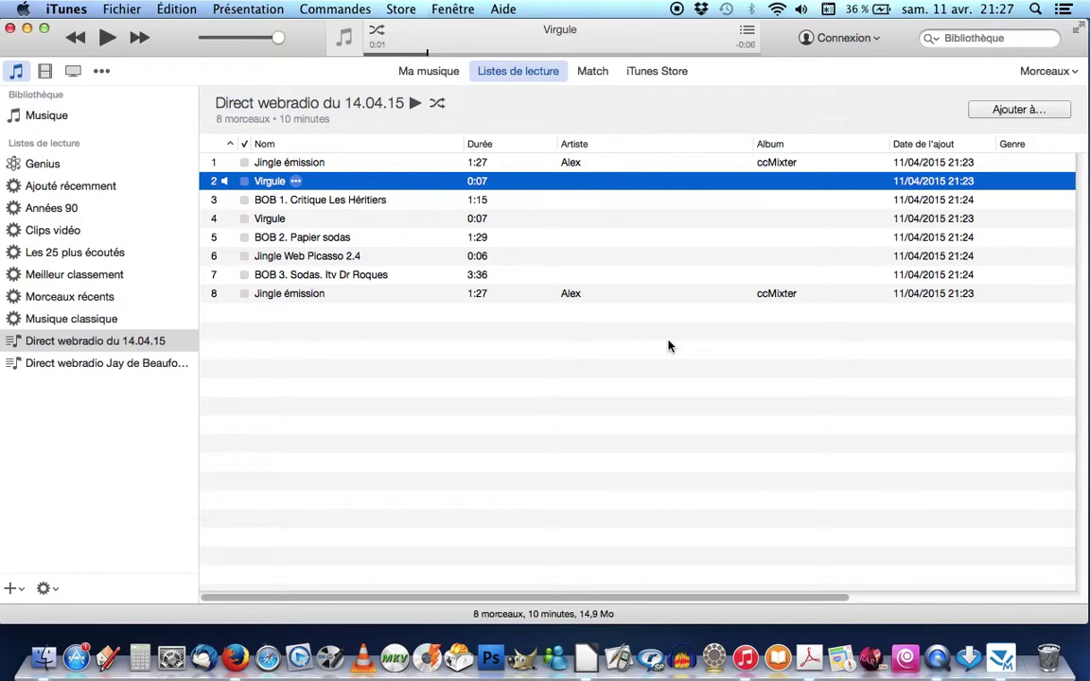
click(1002, 658)
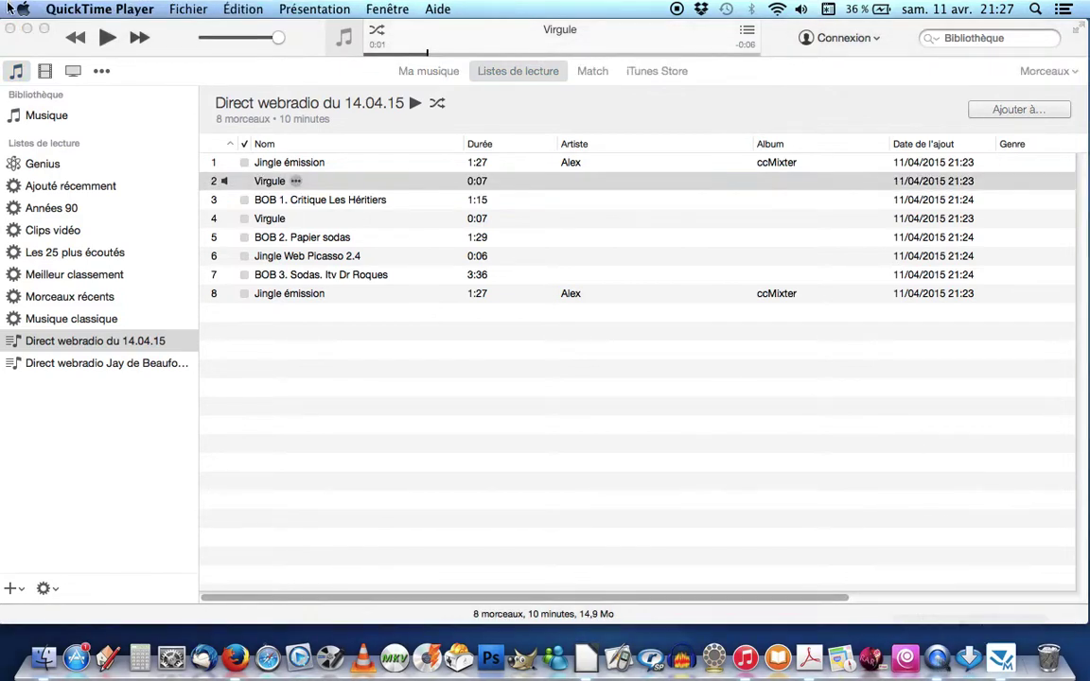